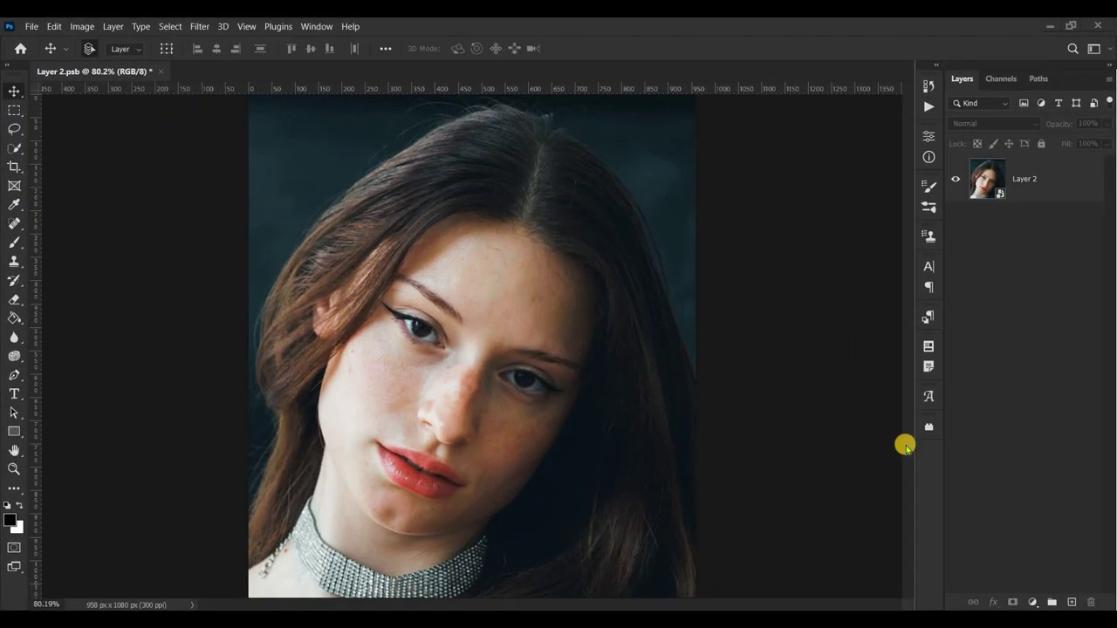
Duplicate Layer 2 to create Layer 2 copy.
scroll(602, 419, "up", 2)
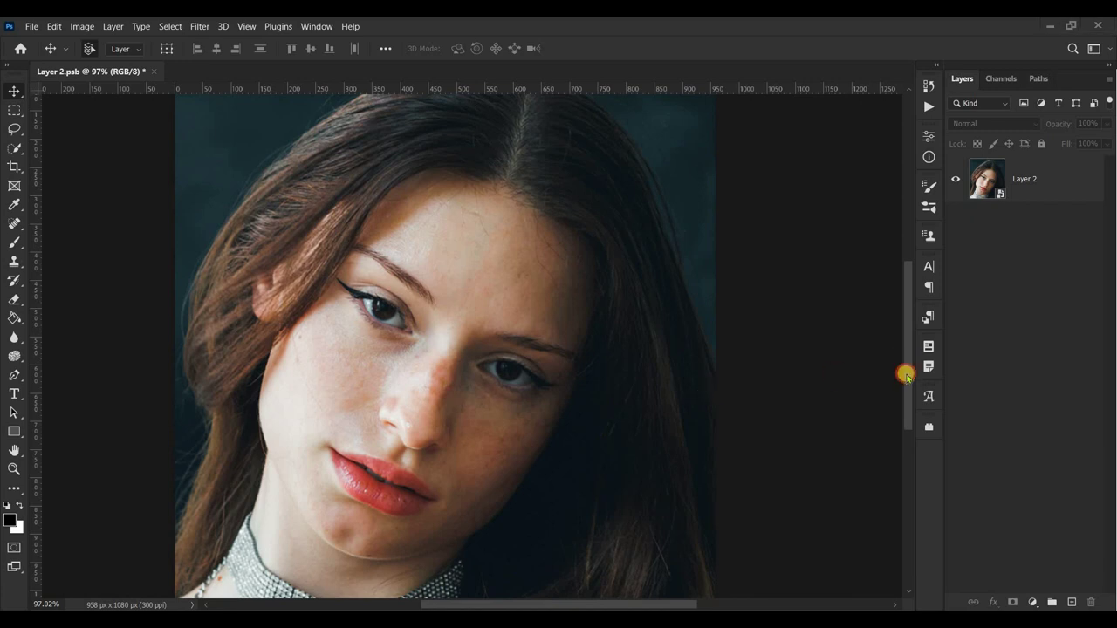
scroll(906, 375, "down", 1)
scroll(815, 359, "up", 1)
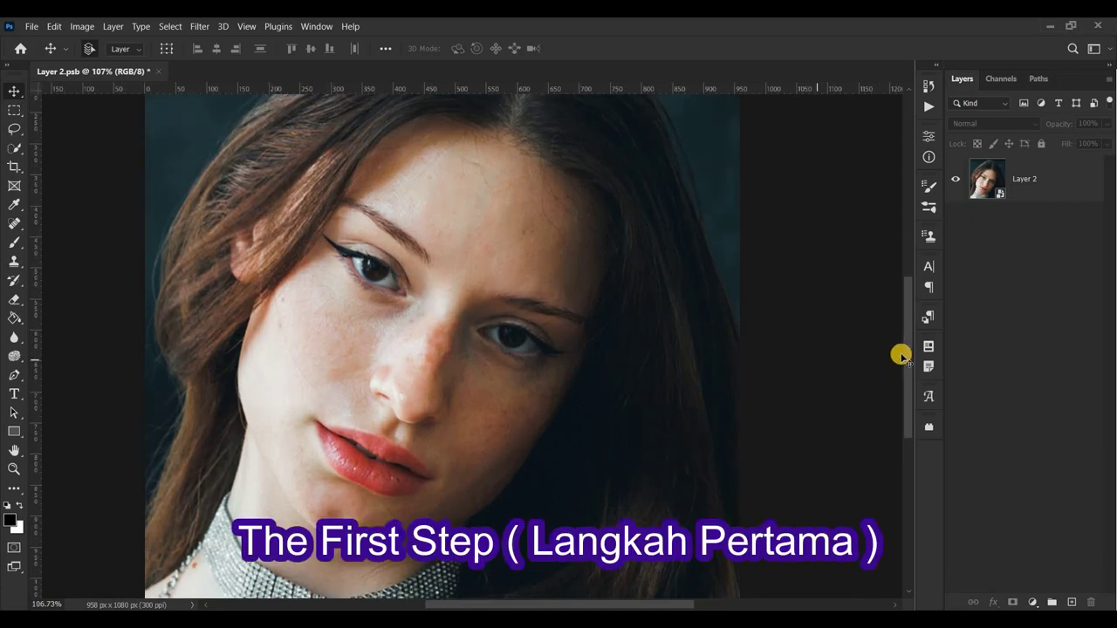
scroll(905, 372, "down", 1)
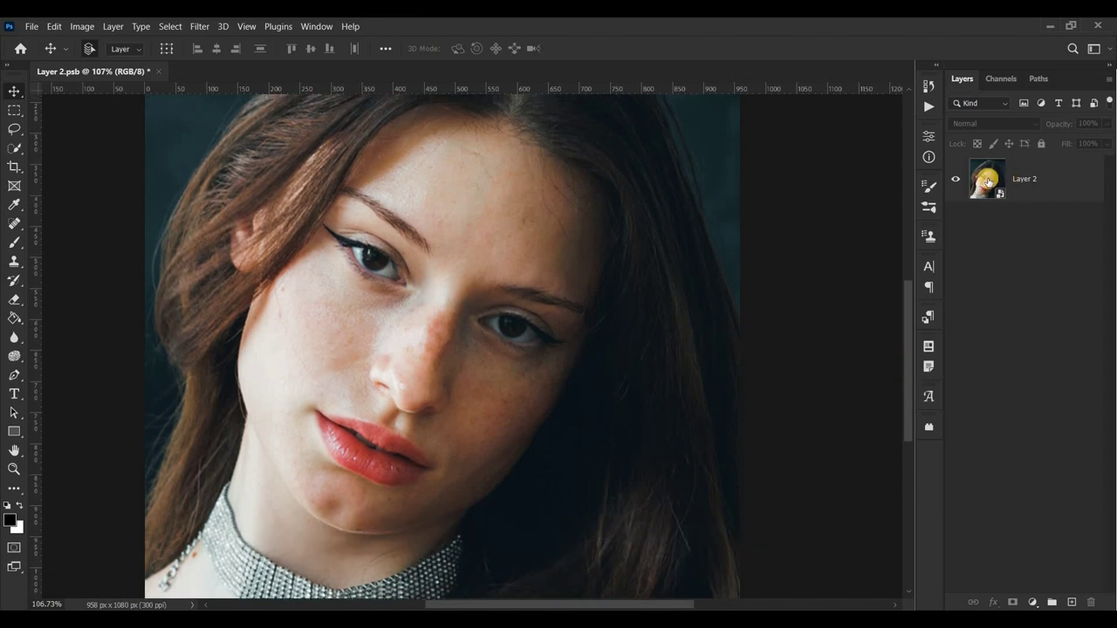
left_click(989, 182)
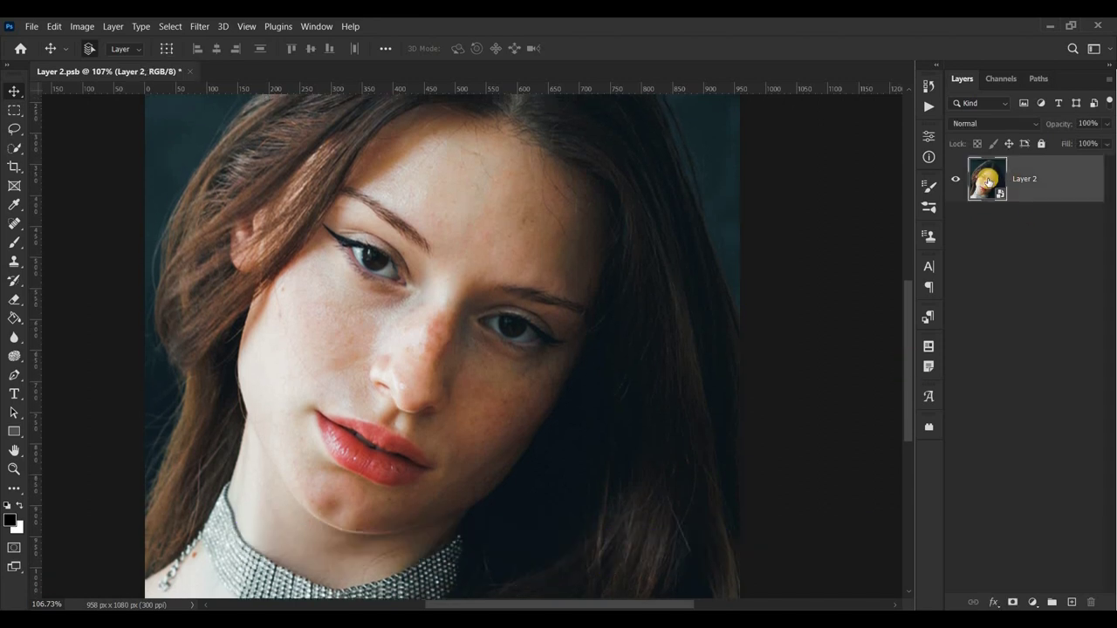
right_click(1023, 184)
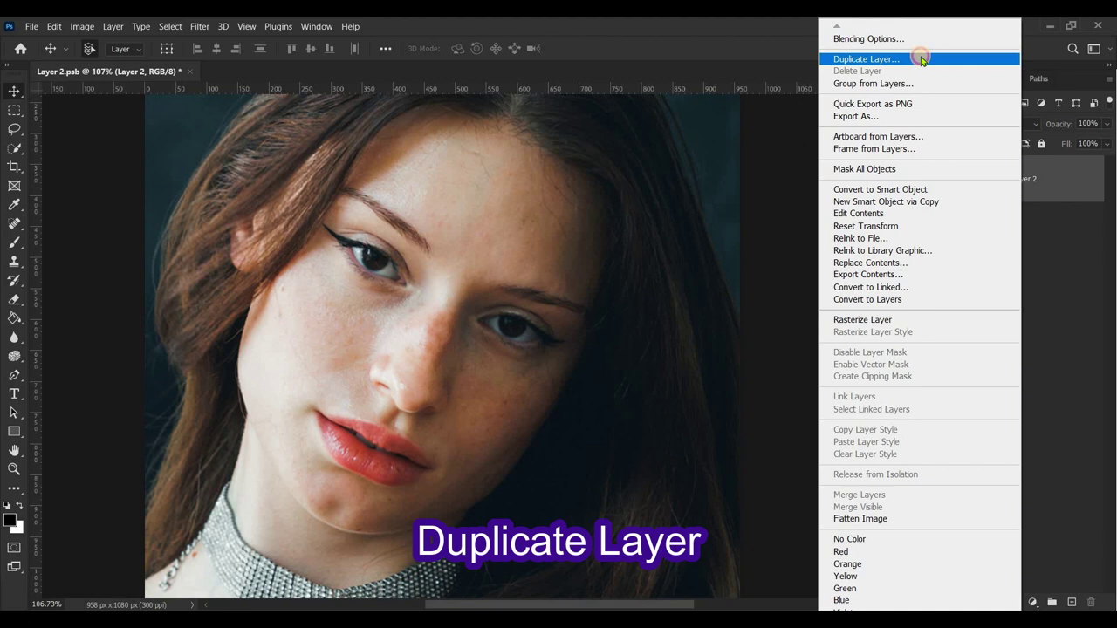
left_click(920, 56)
left_click(682, 178)
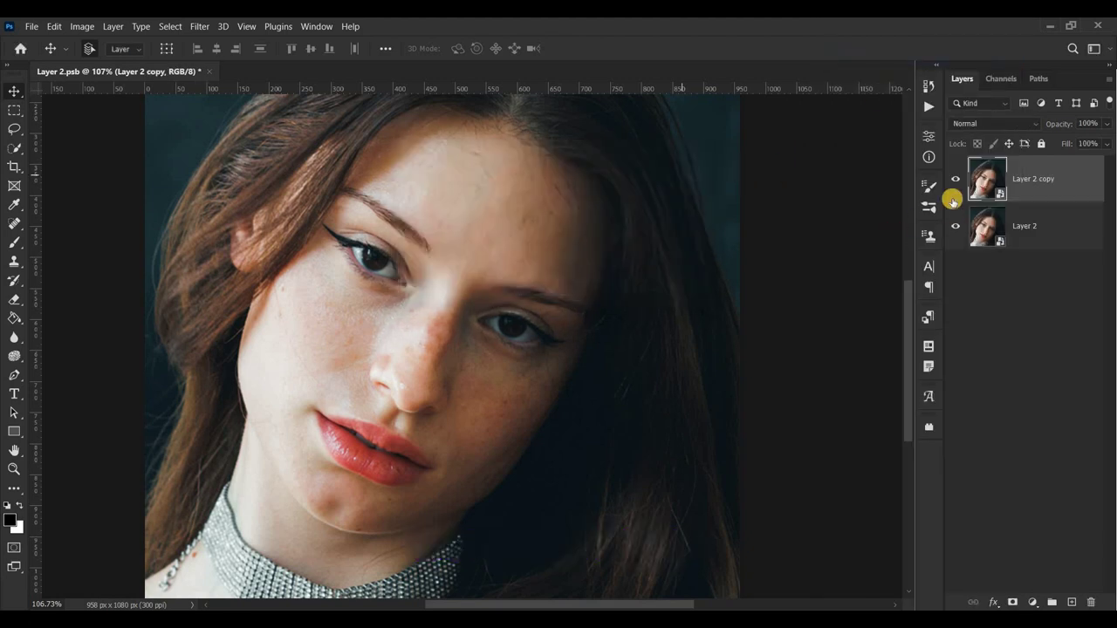
Set Layer 2 copy's blend mode to Vivid Light.
left_click(991, 124)
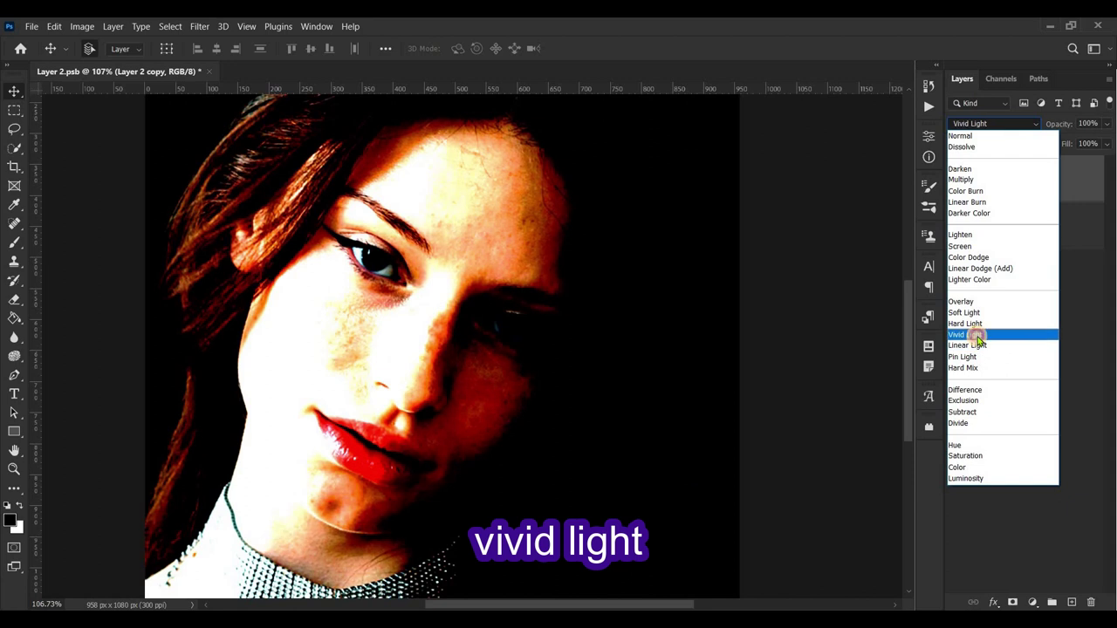
left_click(977, 336)
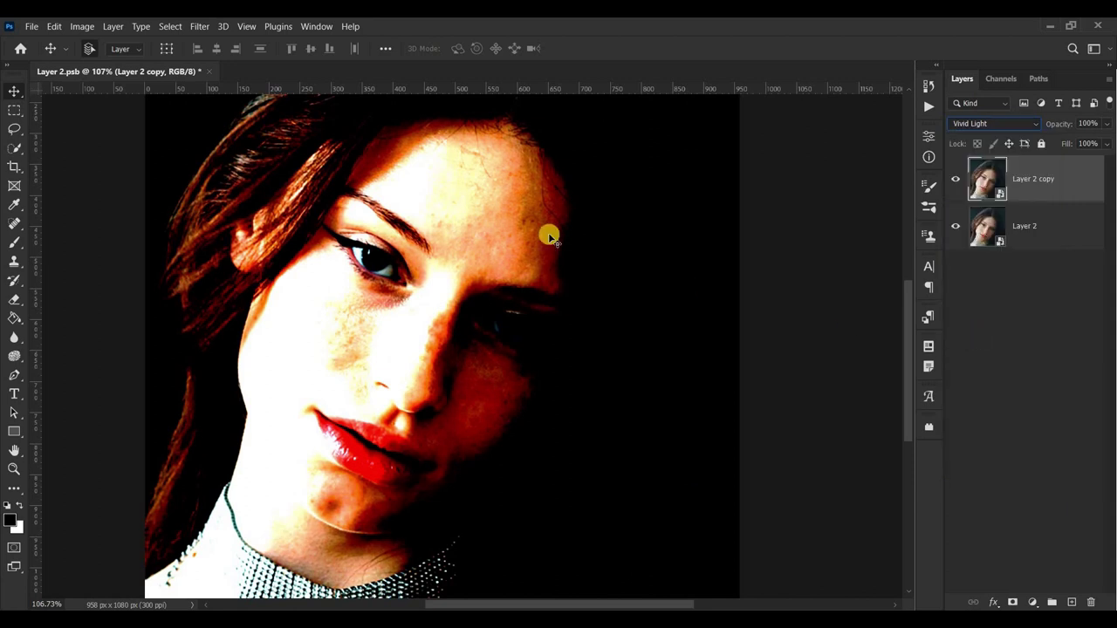
left_click(81, 26)
mouse_move(104, 60)
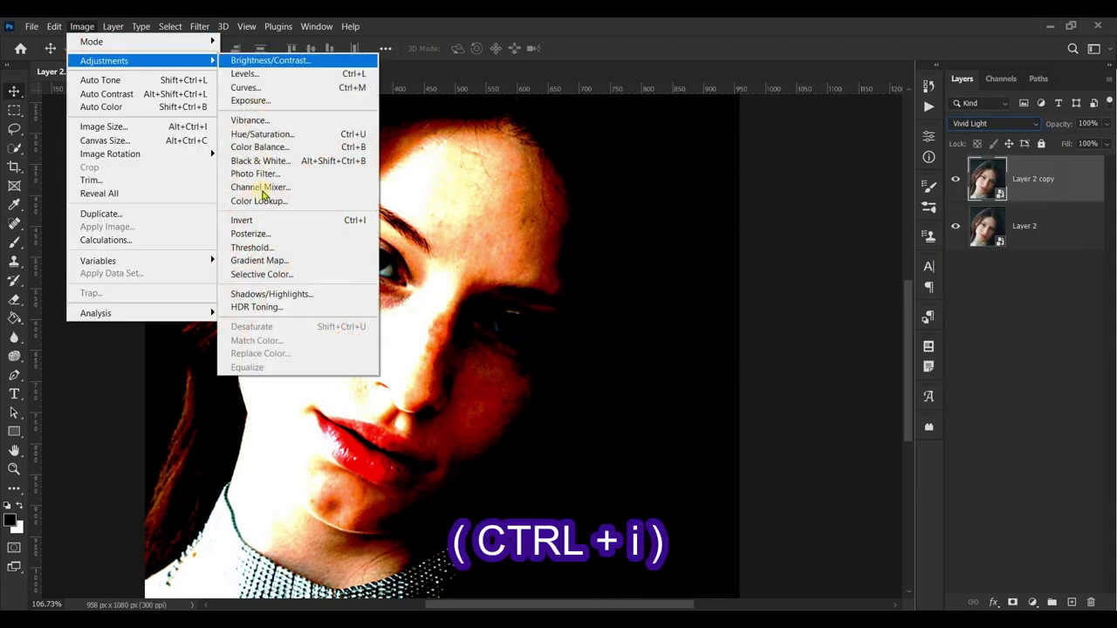
Invert Layer 2 copy and apply a High Pass filter with a 10-pixel radius.
left_click(261, 220)
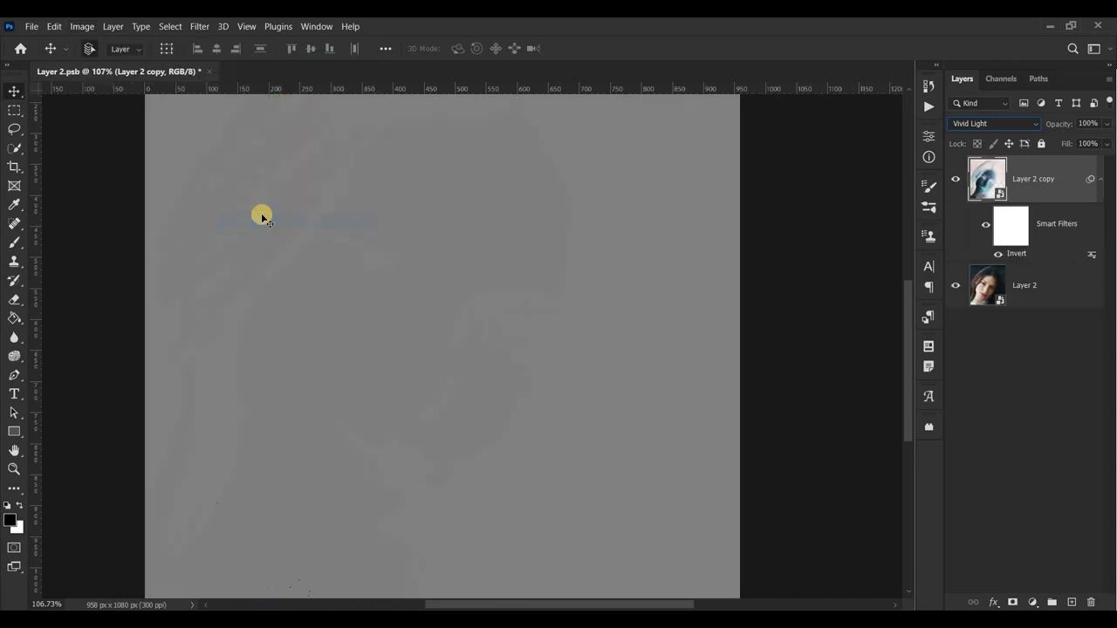
left_click(201, 26)
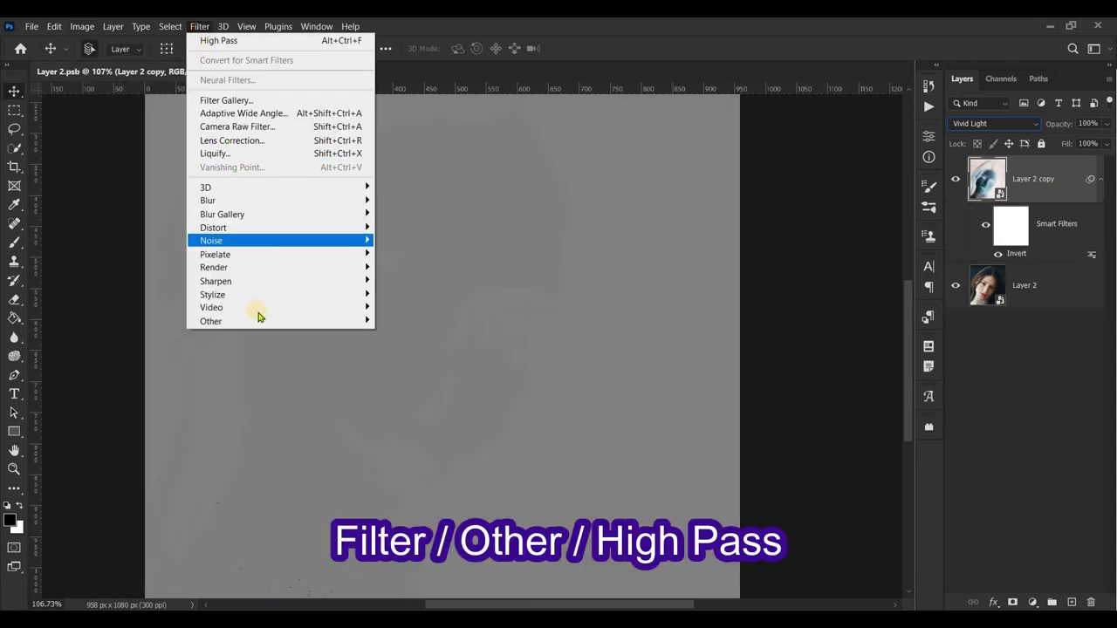
mouse_move(222, 321)
left_click(418, 329)
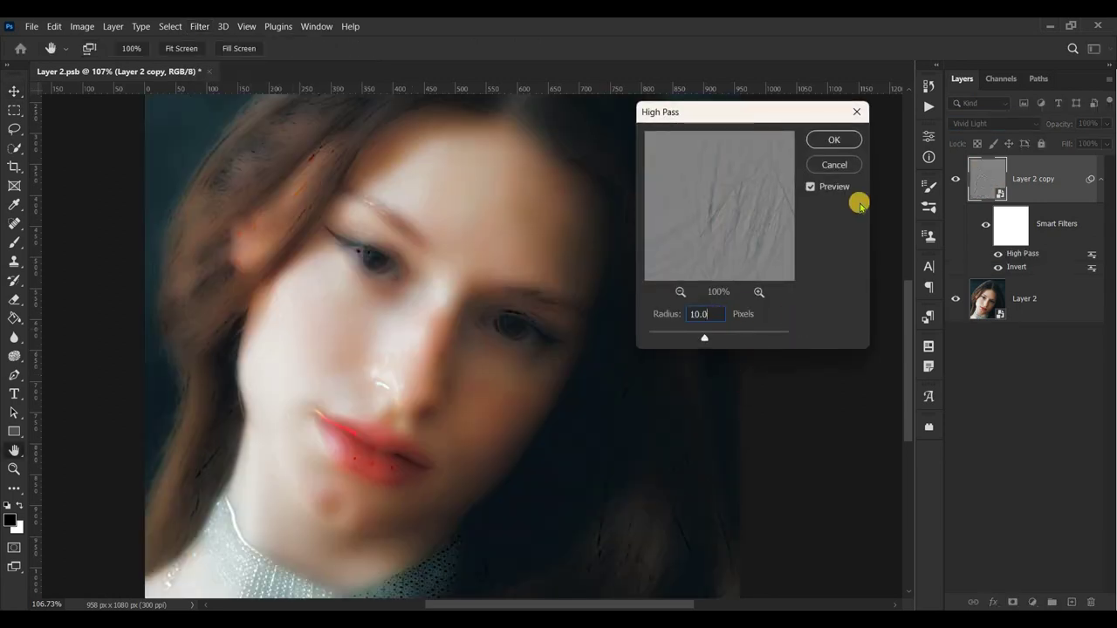
left_click(836, 139)
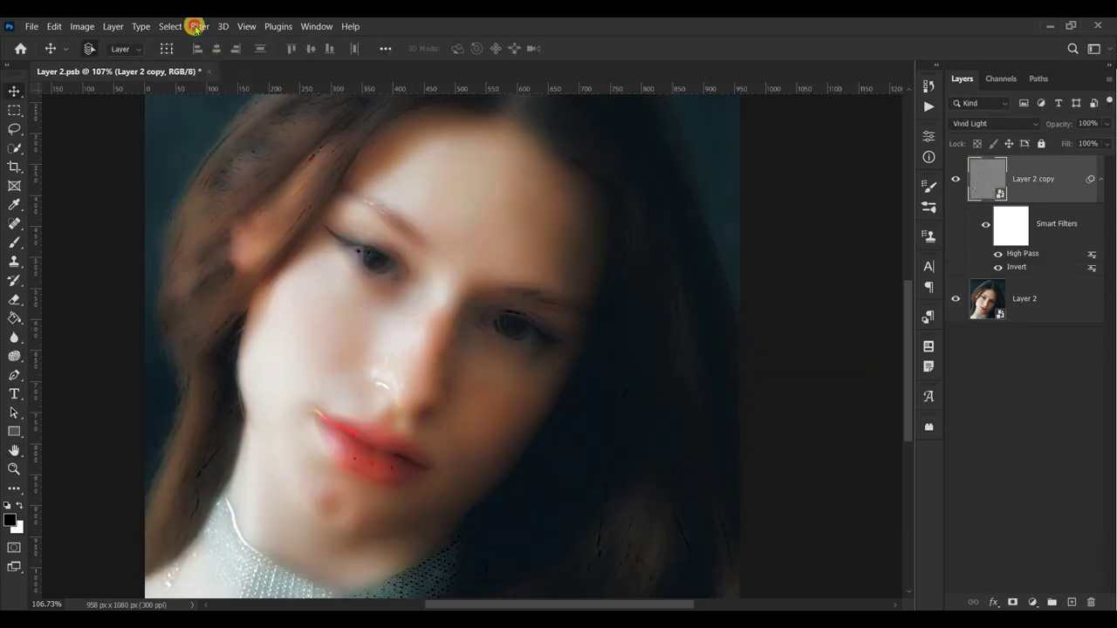
left_click(198, 26)
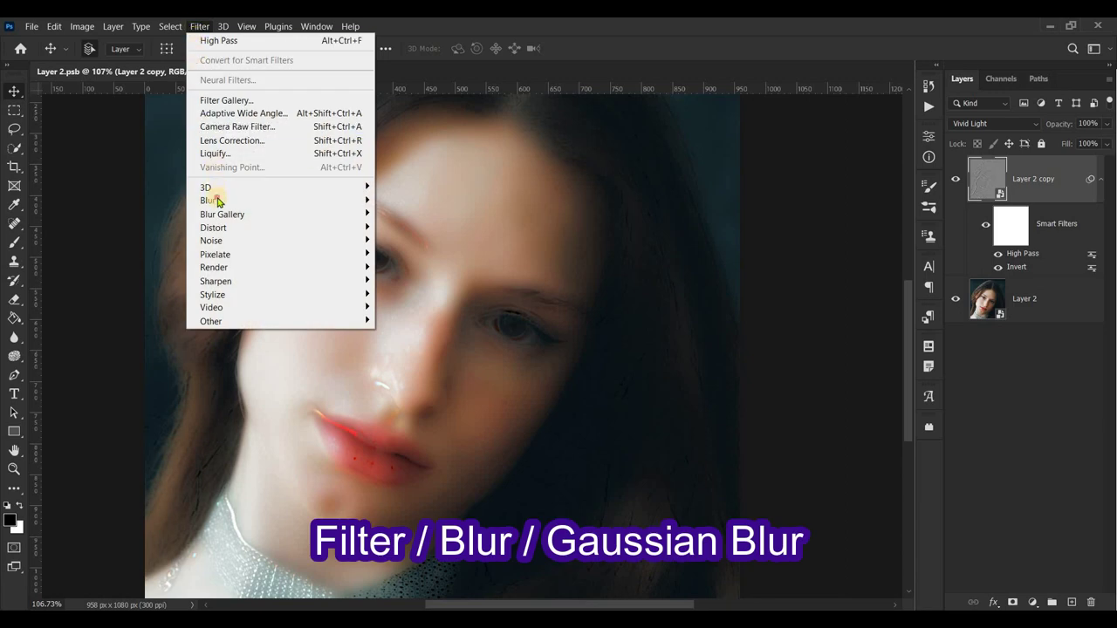
Add a Gaussian Blur smart filter with a 2.5-pixel radius to Layer 2 copy.
mouse_move(210, 201)
left_click(392, 251)
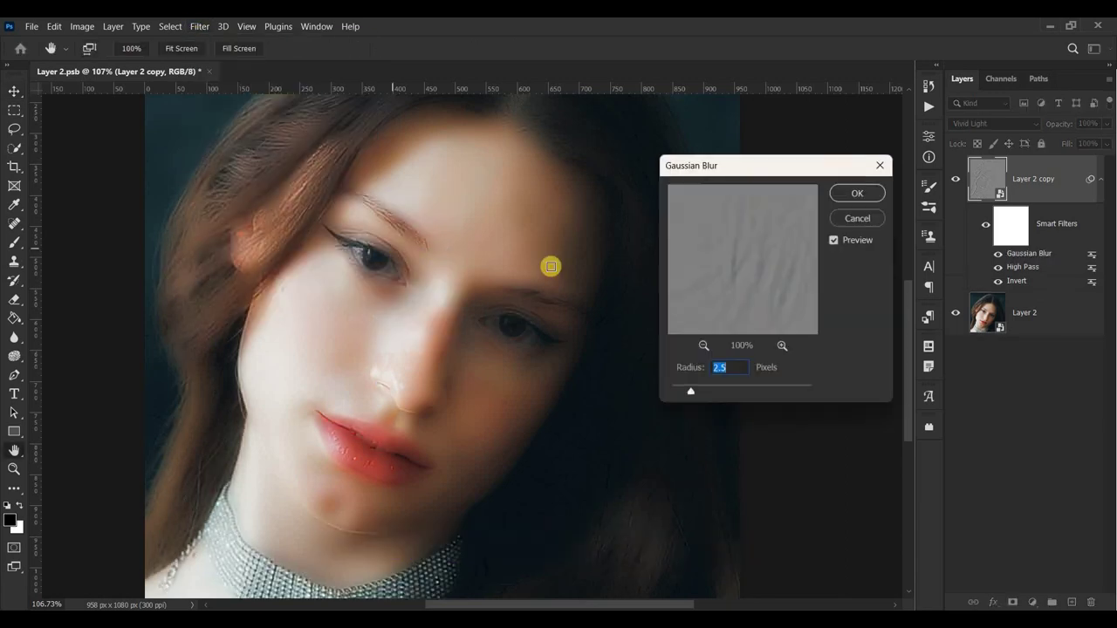
left_click(743, 366)
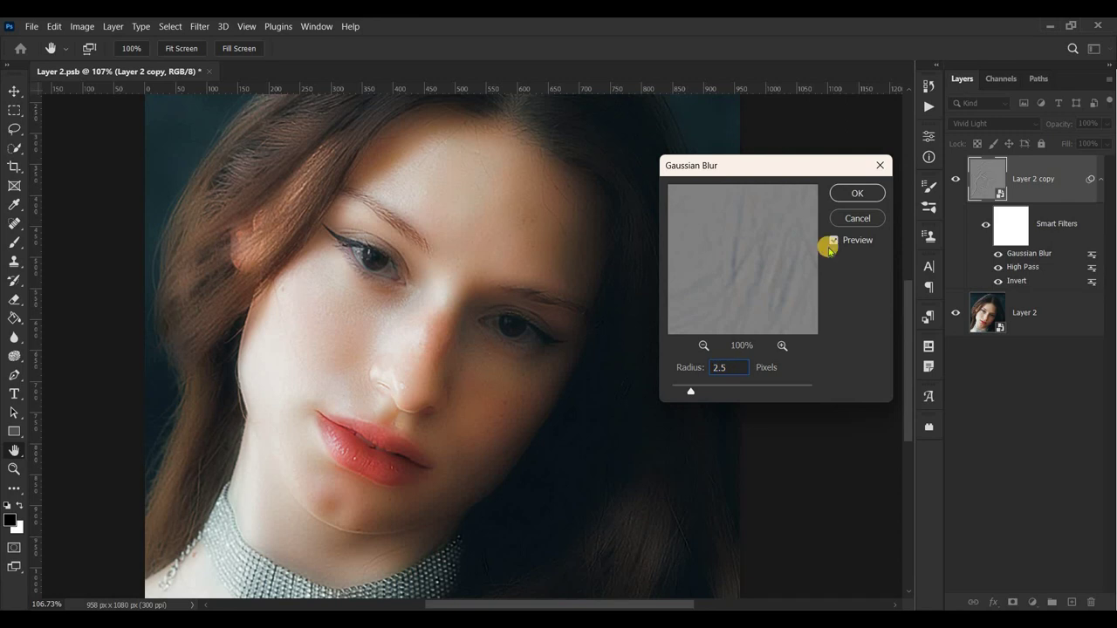
left_click(857, 193)
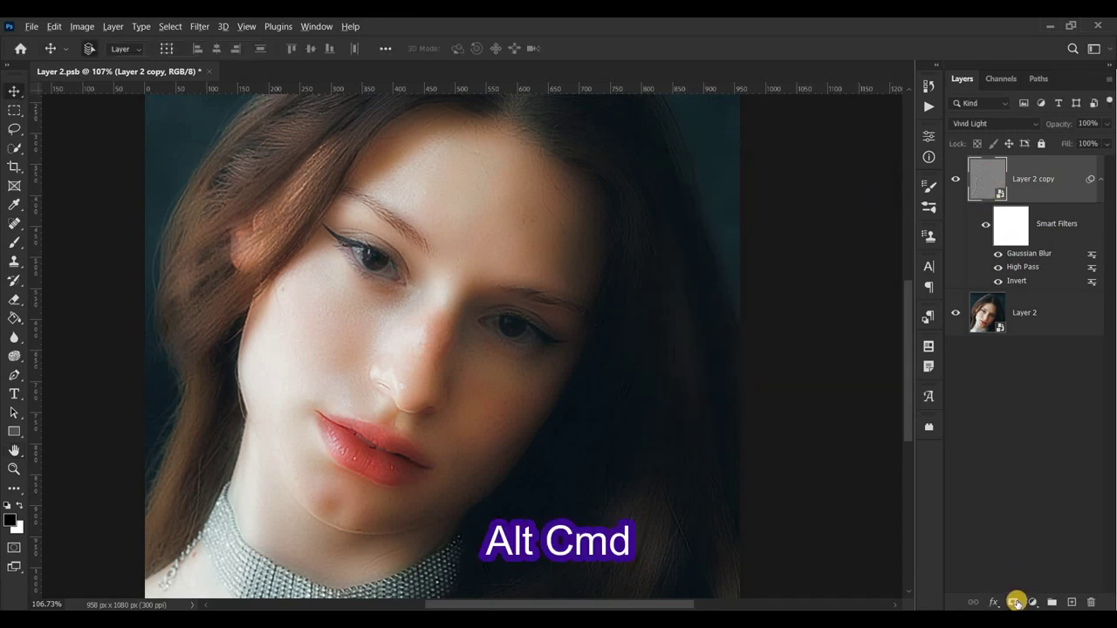
Give Layer 2 copy a black layer mask and ready the Brush with white foreground.
left_click(1015, 602, "alt")
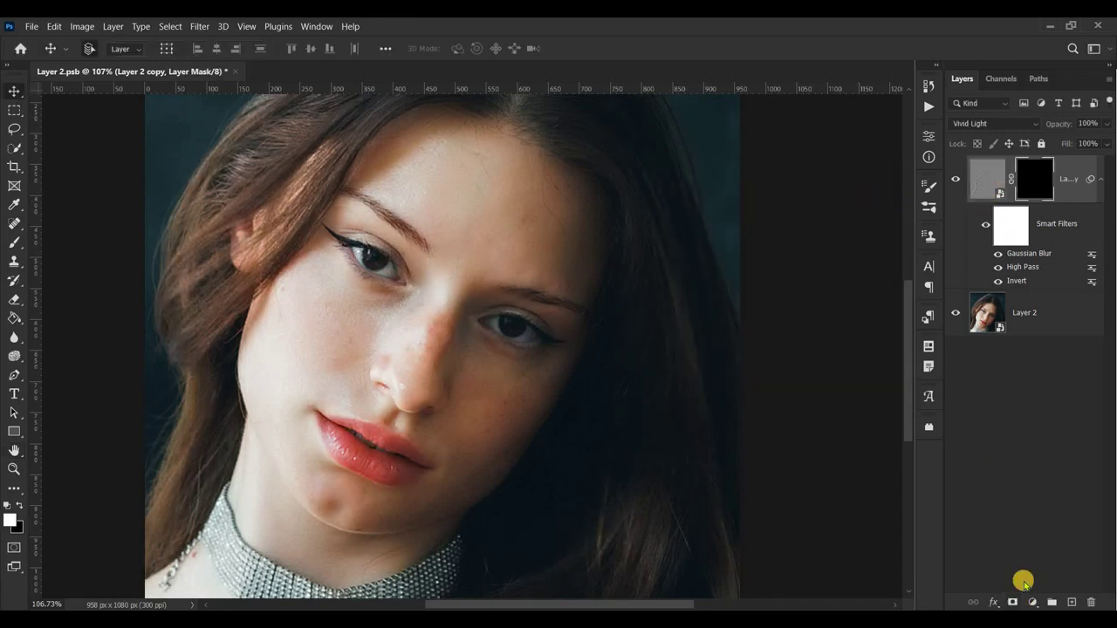
left_click(12, 243)
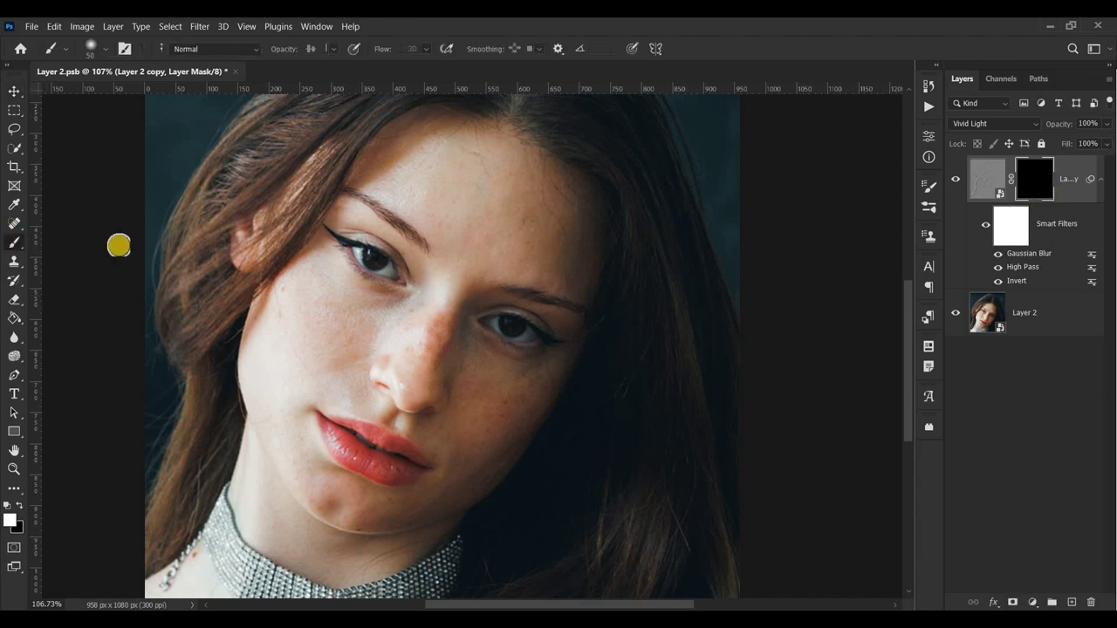
left_click(332, 49)
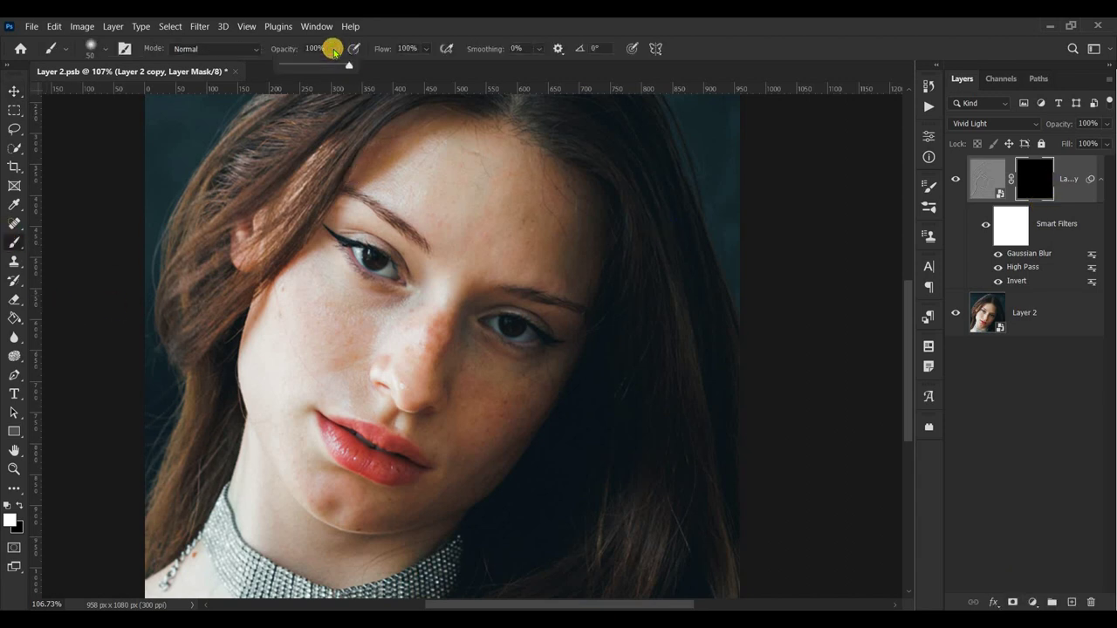
left_click(12, 521)
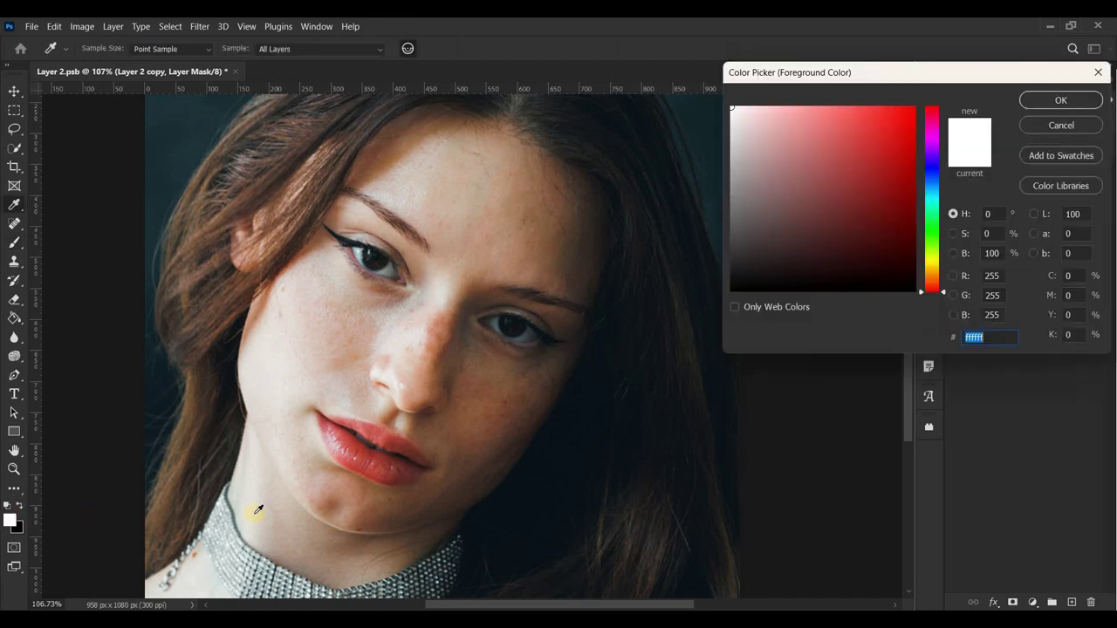
left_click(1066, 104)
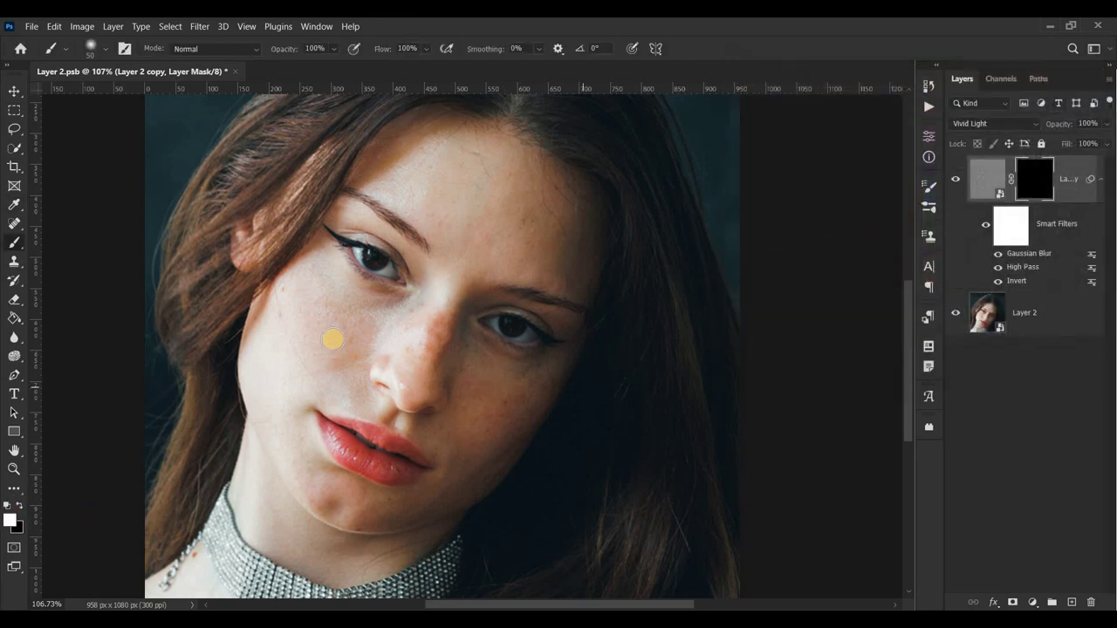
Paint white on the mask over the cheeks, face and chin to reveal smoothing.
scroll(319, 333, "up", 2)
scroll(343, 332, "up", 2)
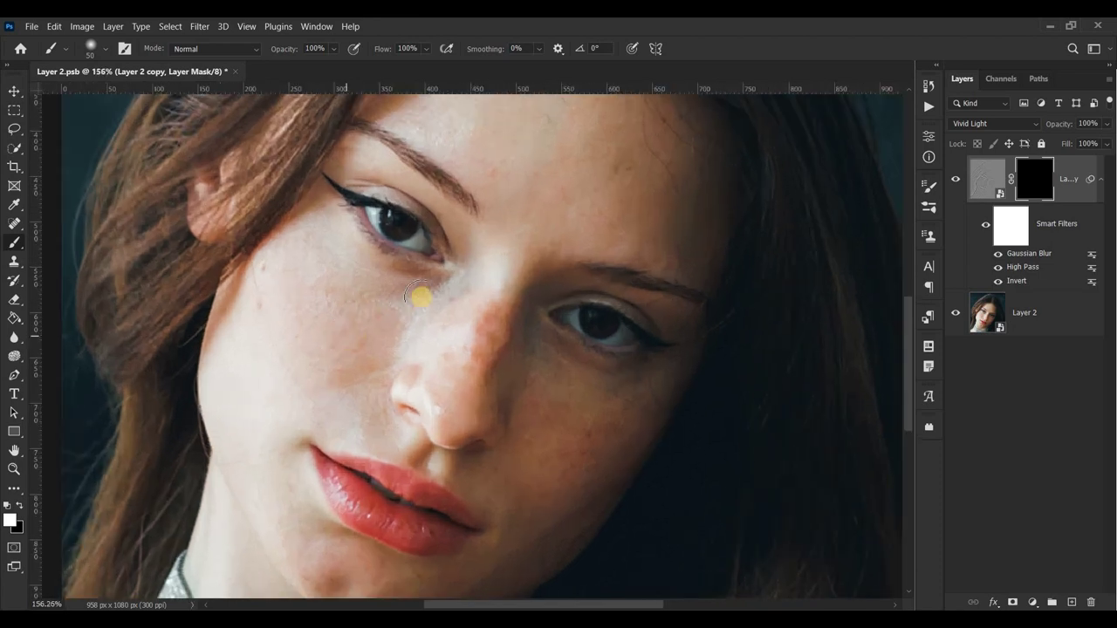
key("]")
left_click_drag(346, 349, 360, 328)
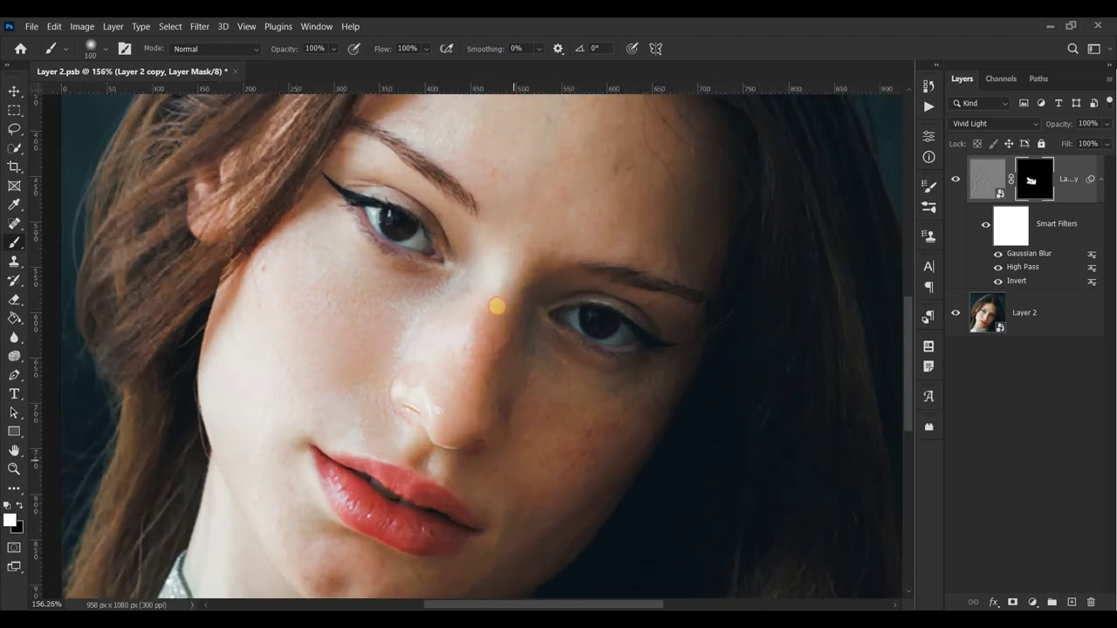
left_click_drag(498, 337, 624, 252)
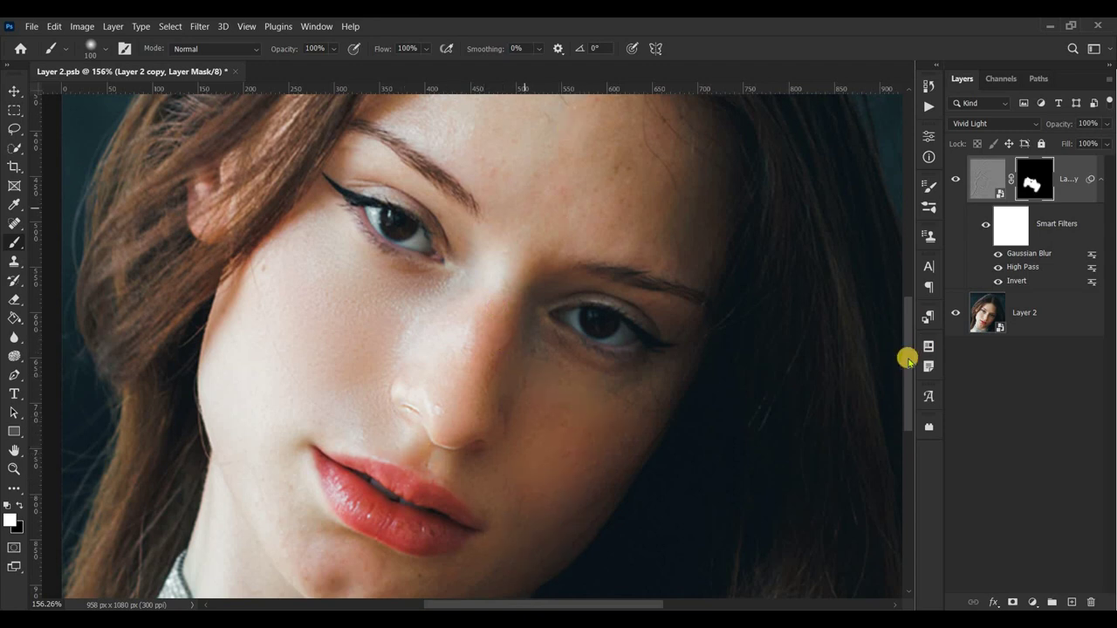
left_click_drag(905, 357, 905, 309)
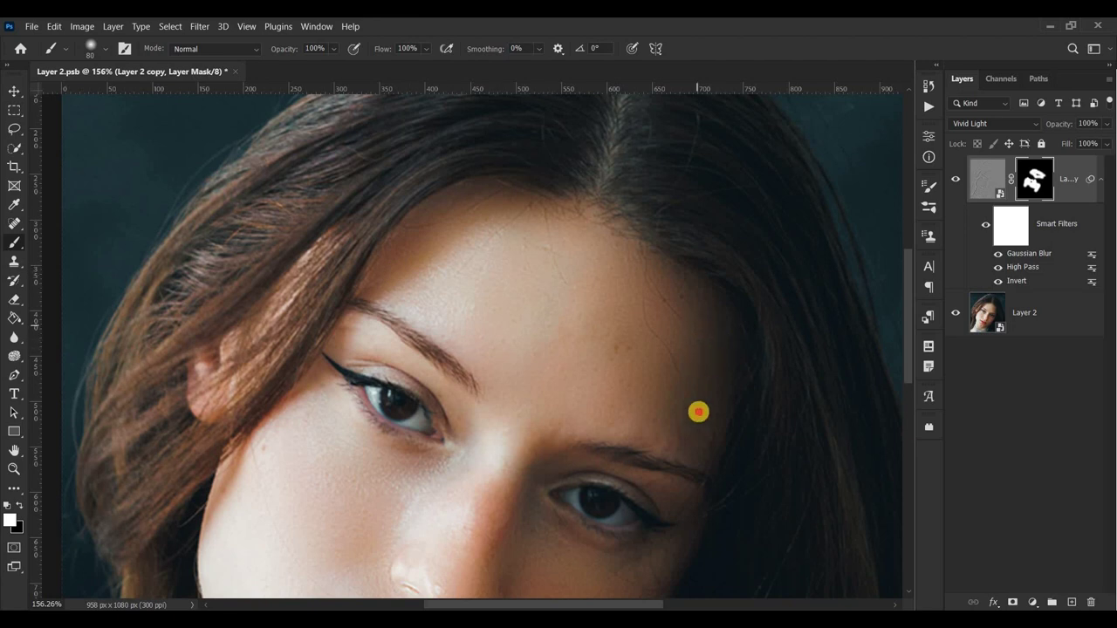
left_click_drag(910, 281, 910, 417)
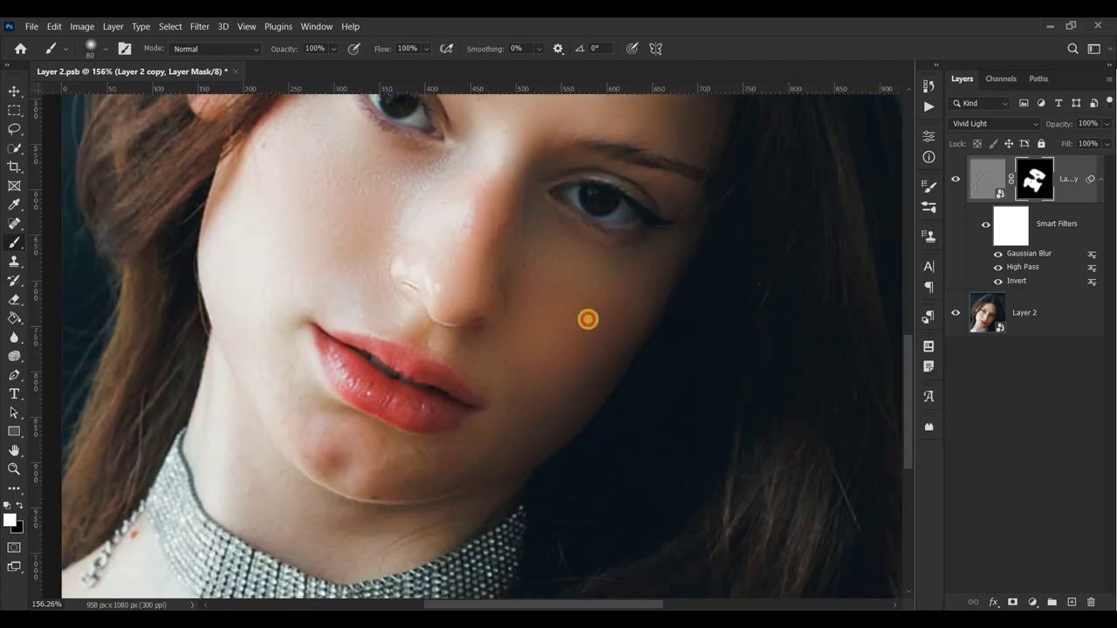
left_click_drag(478, 389, 347, 462)
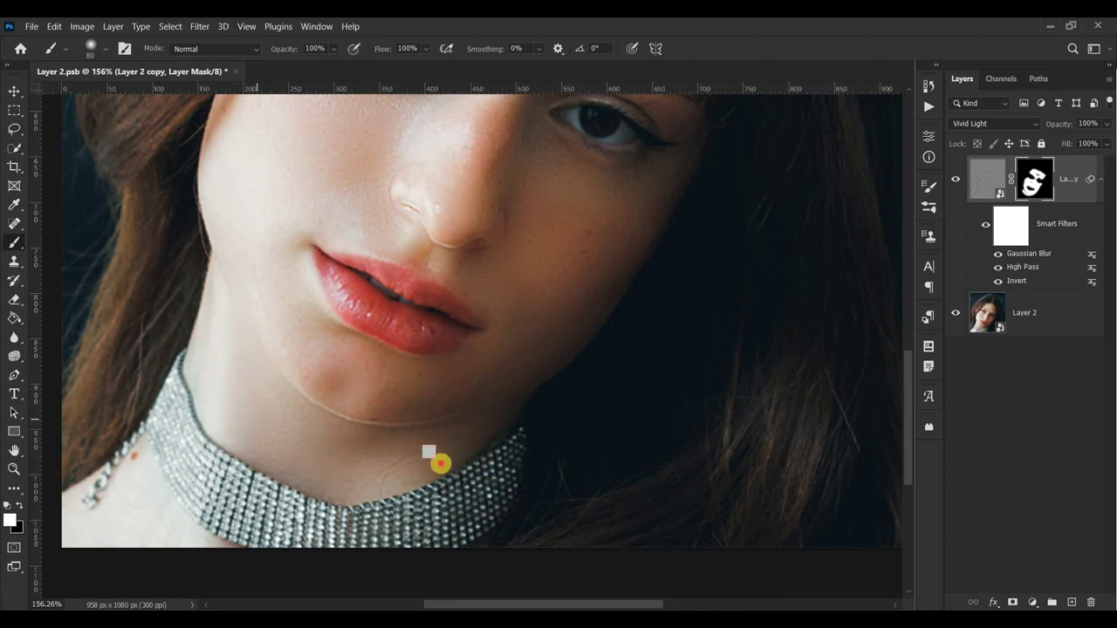
Paint smoothing around the eyes, including the right eye's outer corner, with a smaller brush.
key("bracketleft")
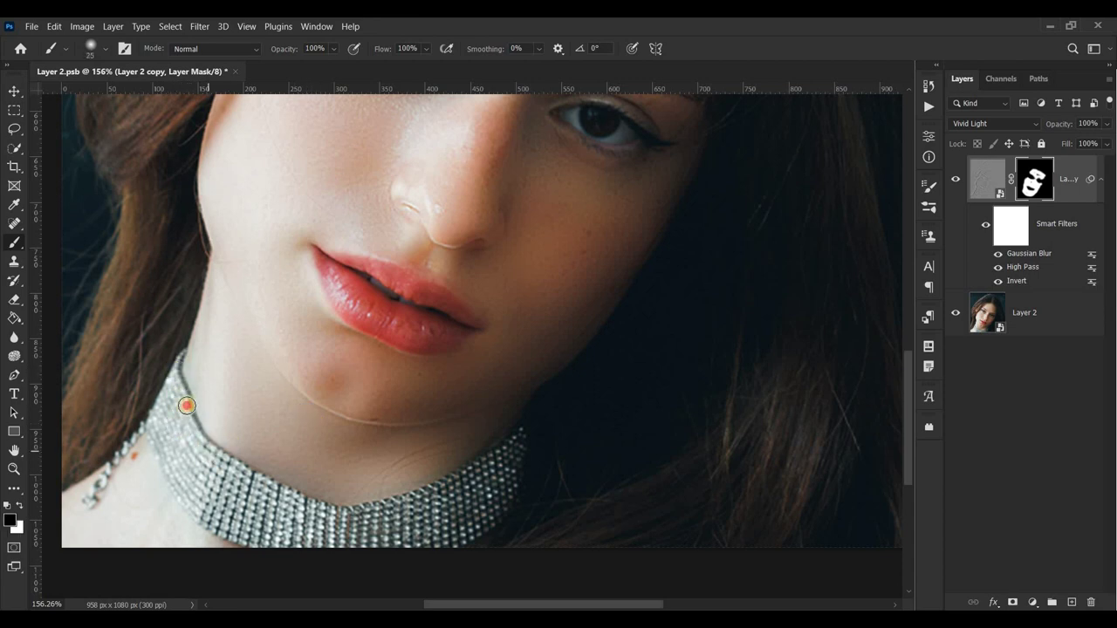
key("bracketright")
key("x")
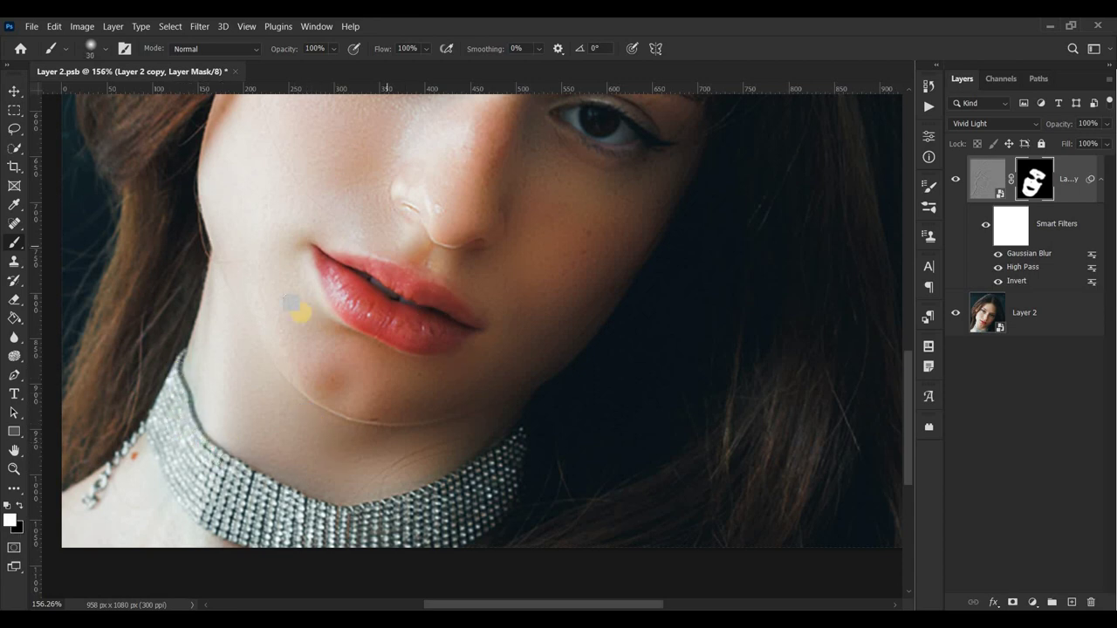
key("bracketleft")
key("bracketleft")
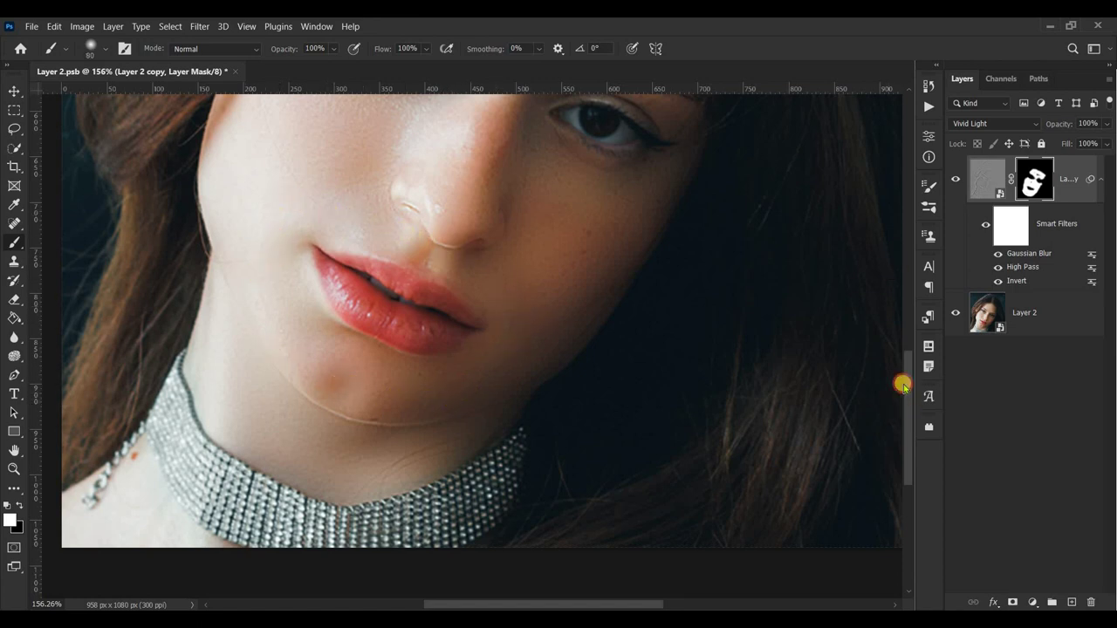
scroll(902, 381, "up", 4)
key("bracketleft")
key("bracketleft")
key("bracketleft")
key("bracketleft")
left_click(410, 148)
key("bracketleft")
key("bracketleft")
key("bracketleft")
mouse_move(593, 246)
left_mouse_down()
mouse_move(663, 277)
mouse_move(643, 259)
mouse_move(680, 269)
mouse_move(687, 320)
mouse_move(568, 311)
mouse_move(616, 378)
mouse_move(520, 219)
left_mouse_up()
key("bracketright")
key("bracketright")
key("bracketright")
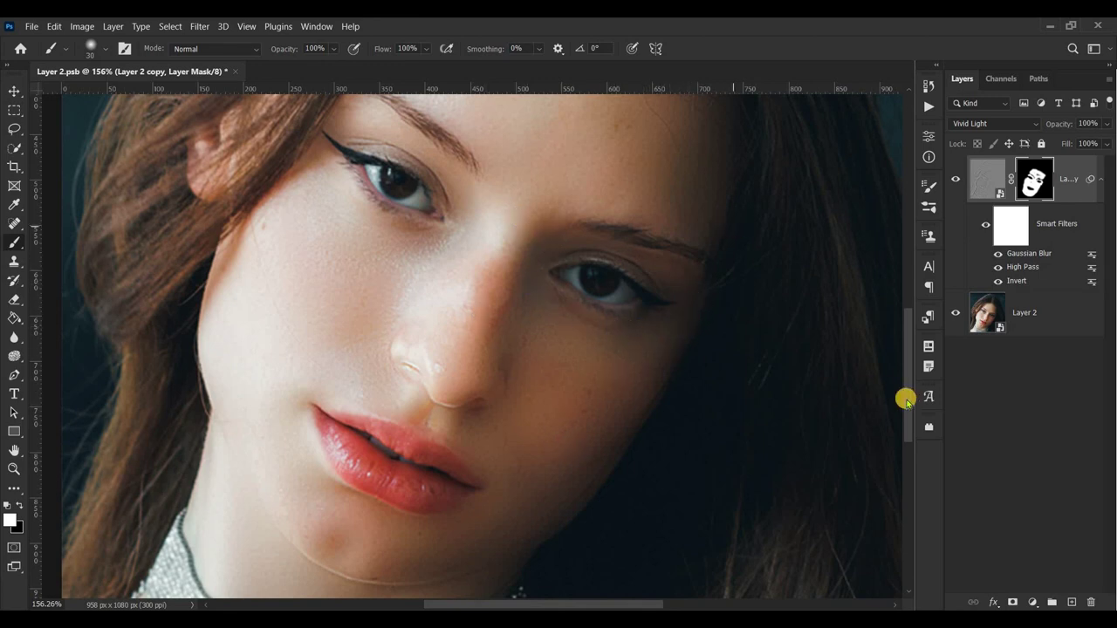
scroll(576, 284, "up", 3)
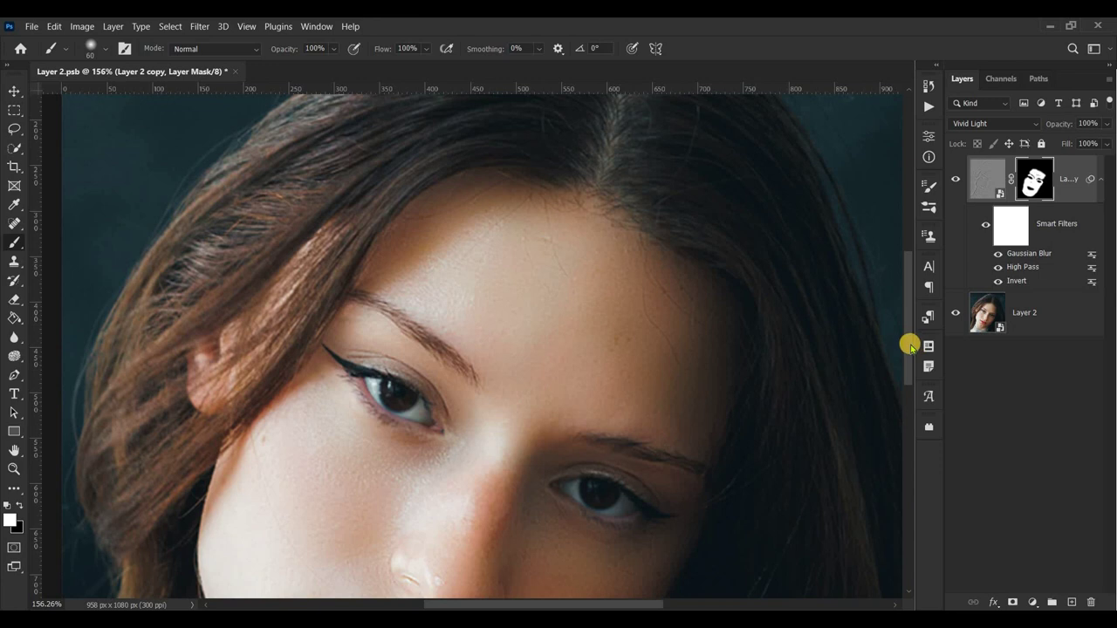
scroll(553, 341, "down", 1)
scroll(553, 341, "down", 5)
scroll(553, 341, "up", 3)
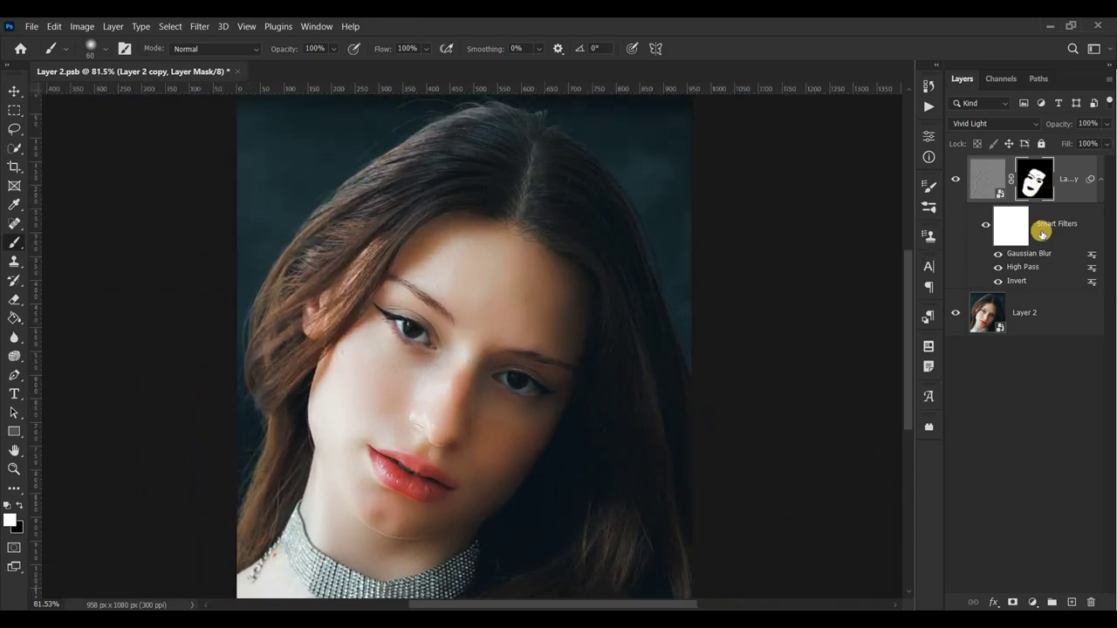
Merge the smoothing into Layer 2 copy and duplicate it as Layer 2 copy 2.
left_click(989, 315)
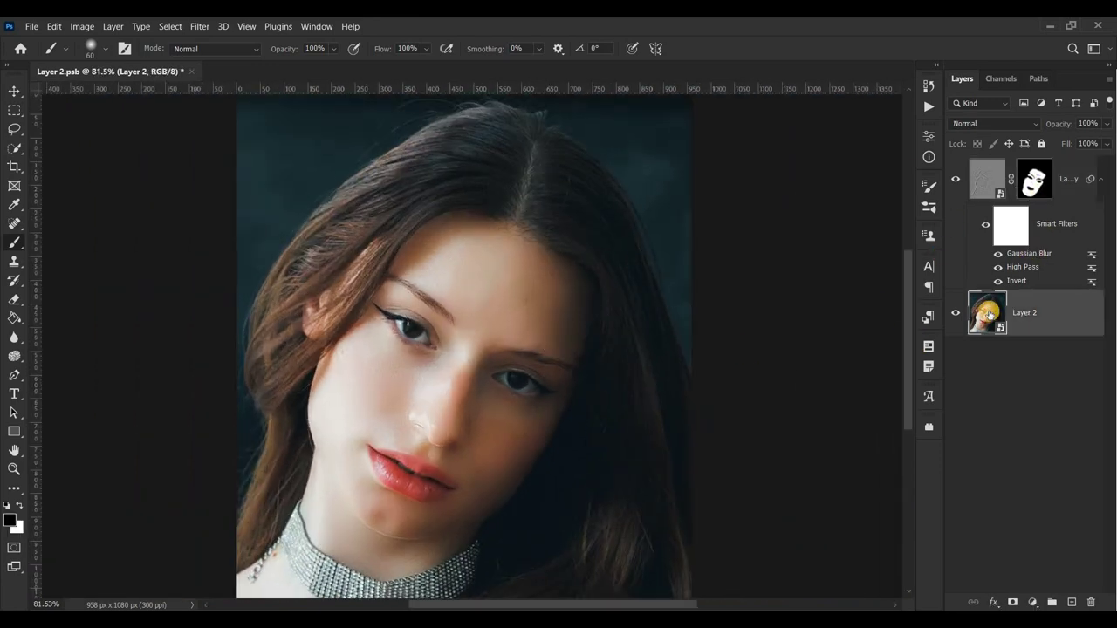
key("ctrl+j")
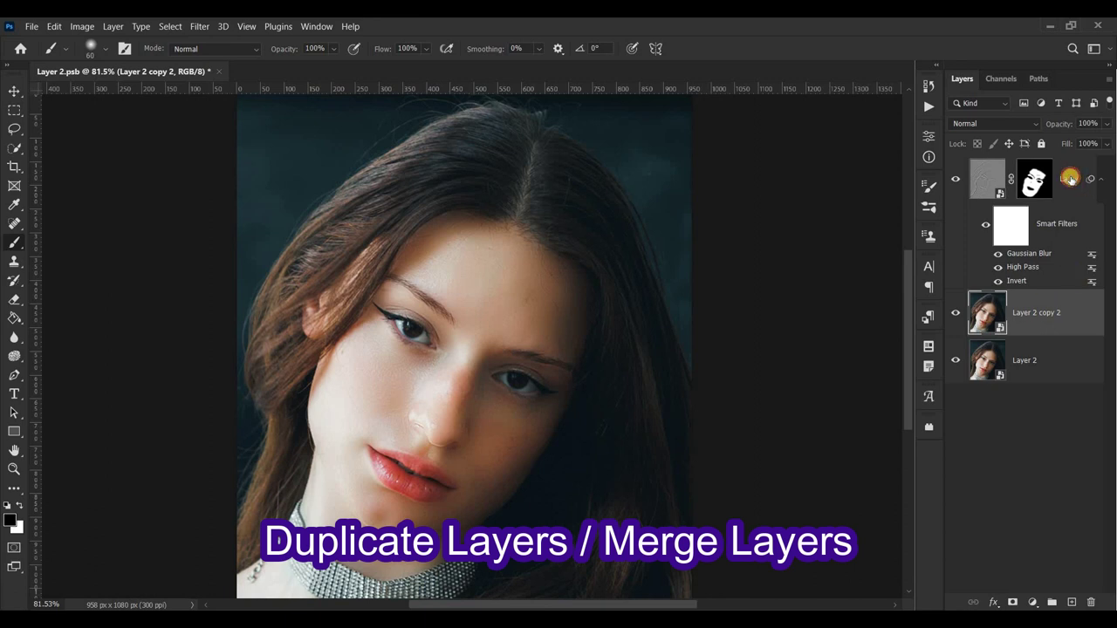
left_click(1071, 179)
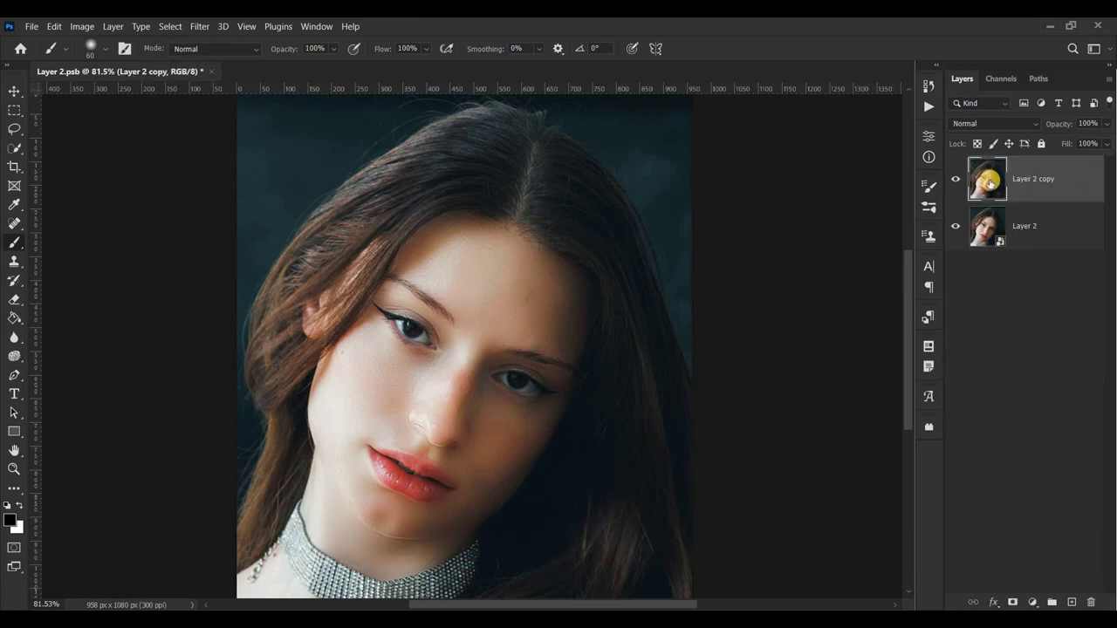
left_click(955, 179)
left_click(956, 179)
key("ctrl+j")
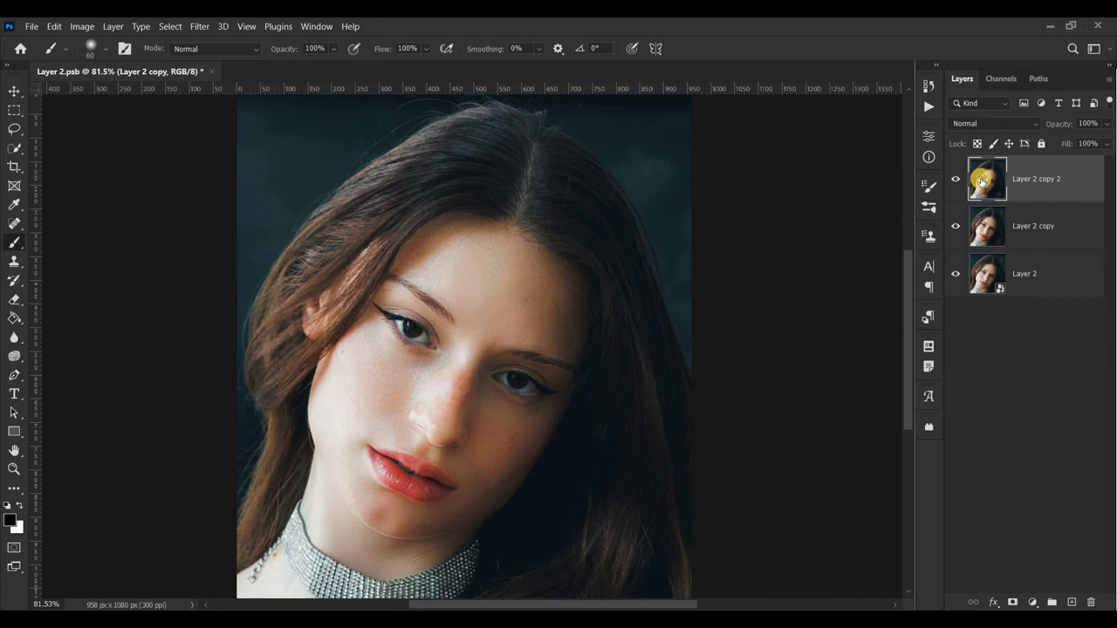
Set Layer 2 copy 2 to Vivid Light, invert it, and apply High Pass at 10 pixels.
left_click(1012, 127)
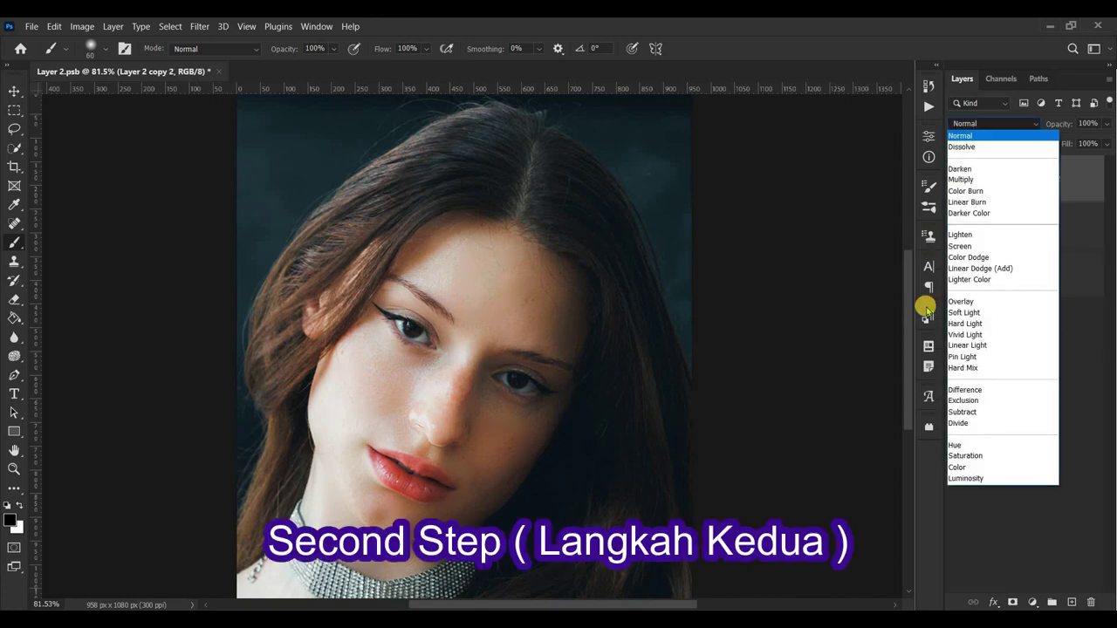
left_click(959, 328)
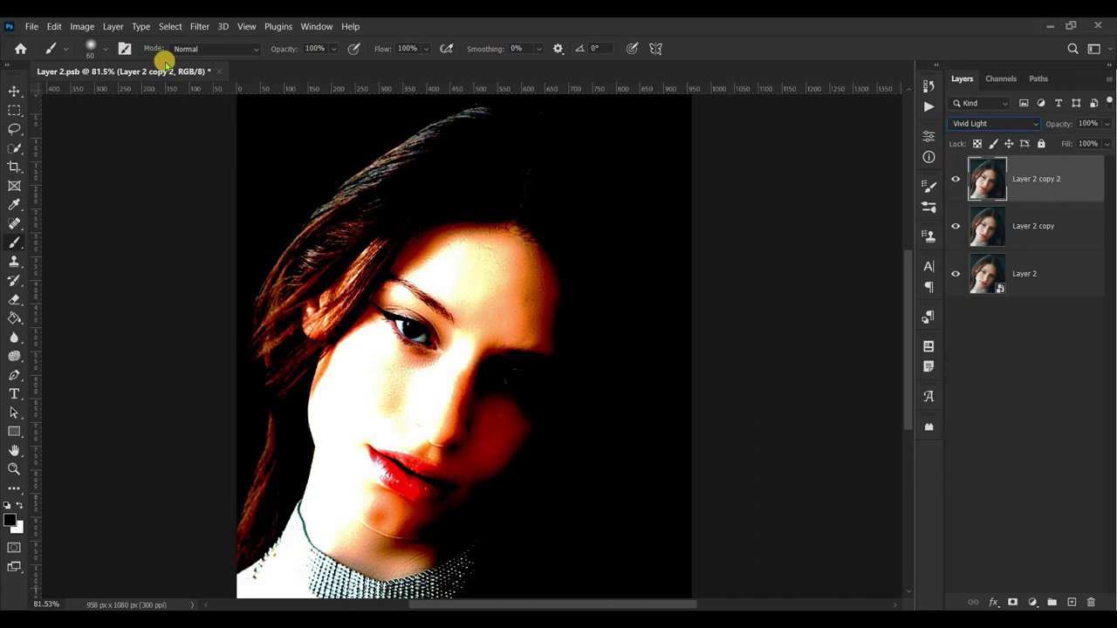
left_click(83, 26)
mouse_move(104, 61)
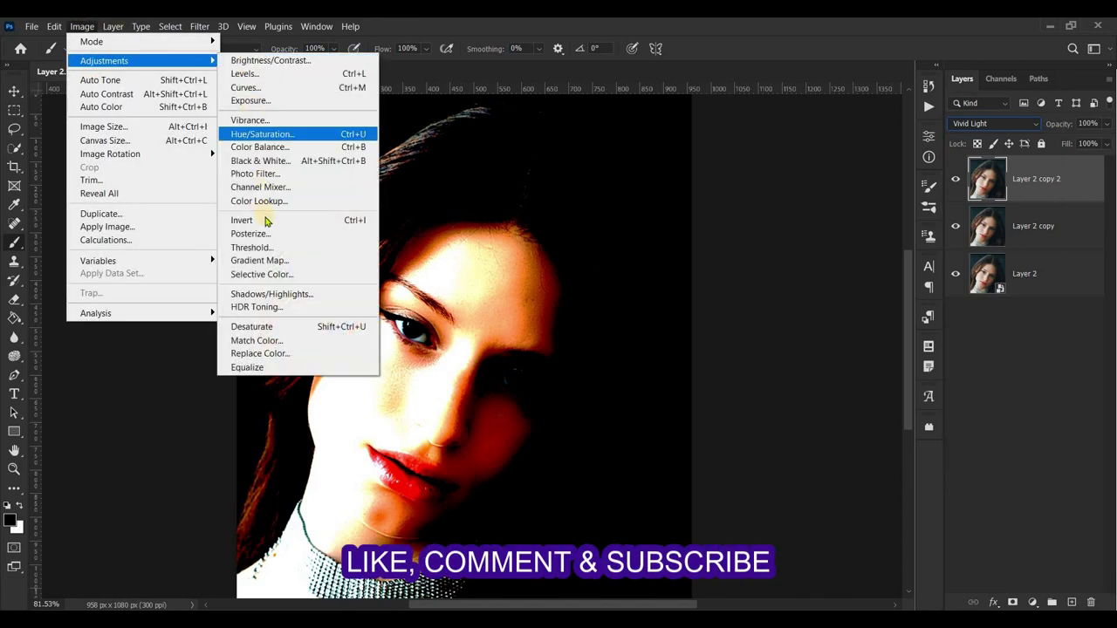
left_click(262, 220)
left_click(201, 27)
mouse_move(211, 322)
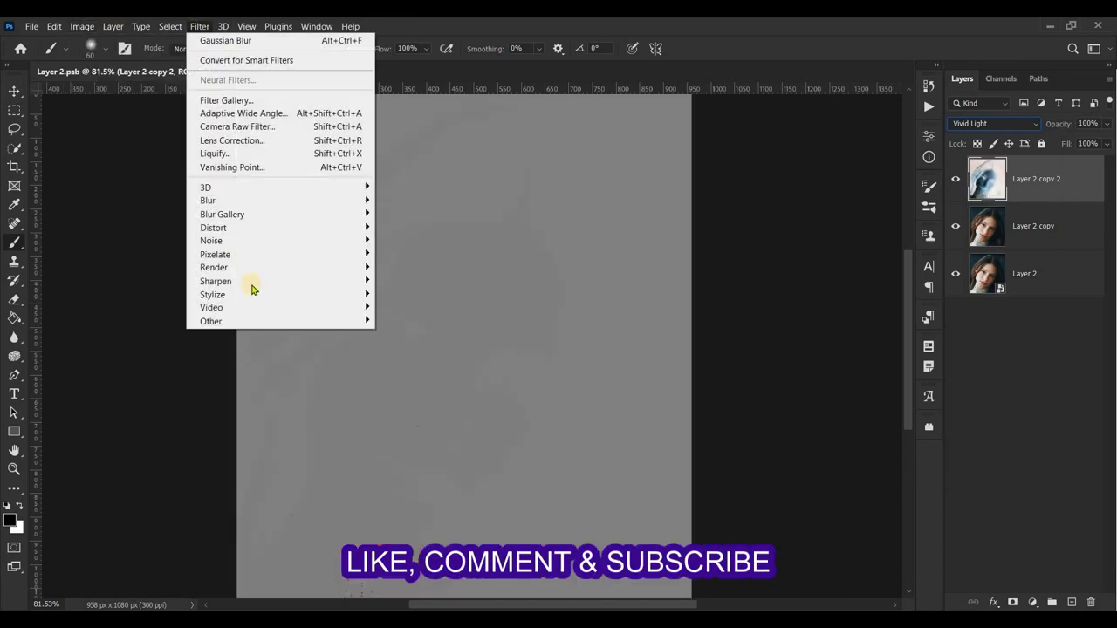
left_click(419, 337)
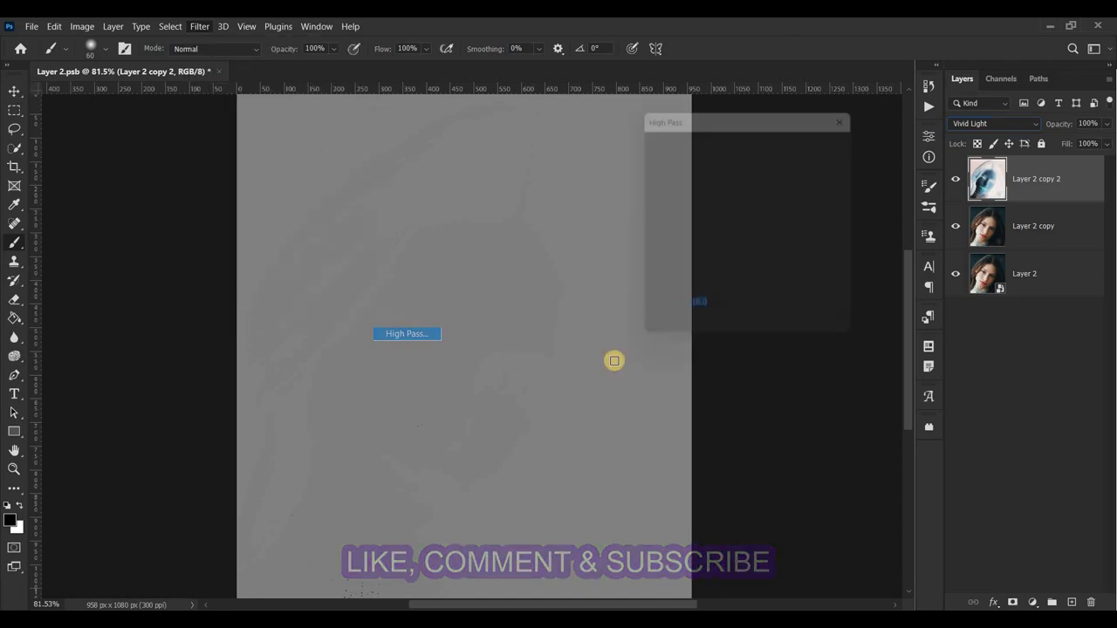
left_click(837, 140)
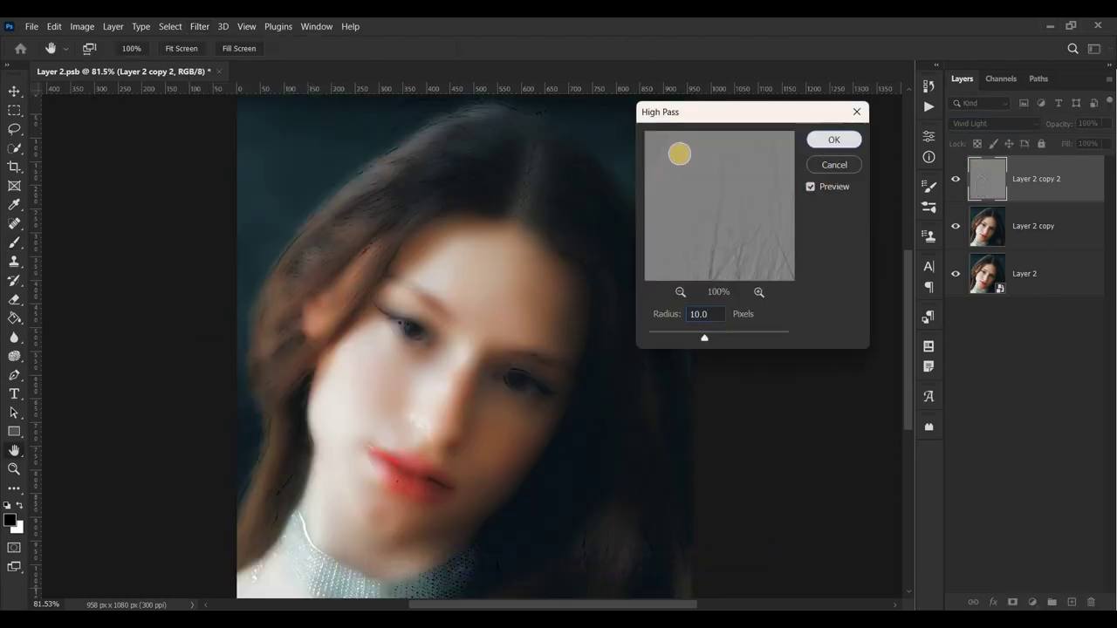
Add a 2.5-pixel Gaussian Blur to Layer 2 copy 2.
left_click(199, 27)
mouse_move(208, 201)
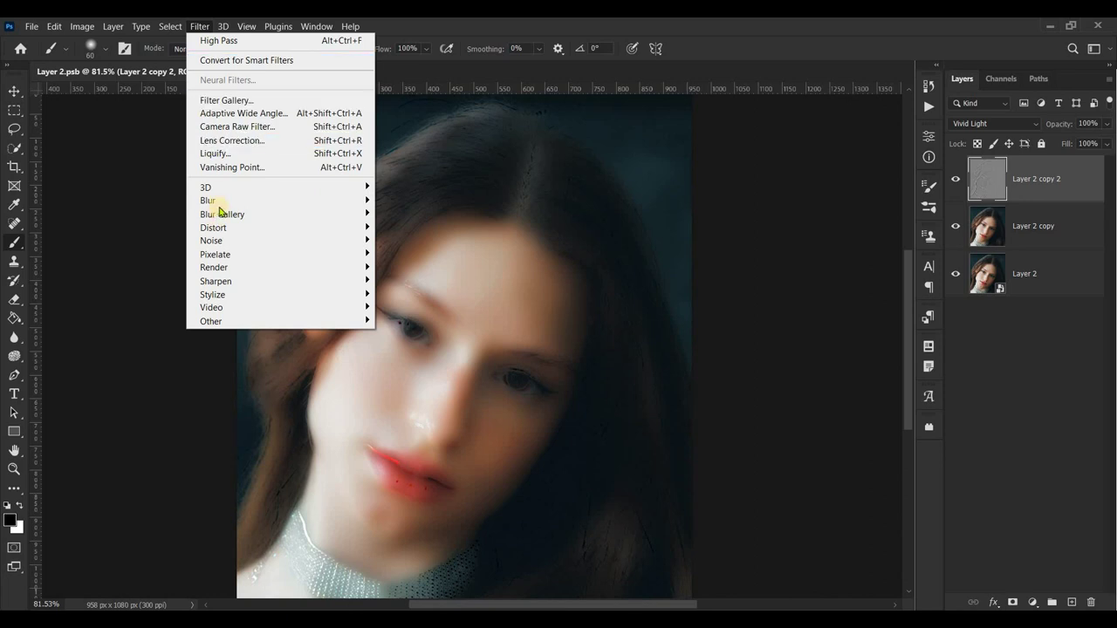
left_click(410, 254)
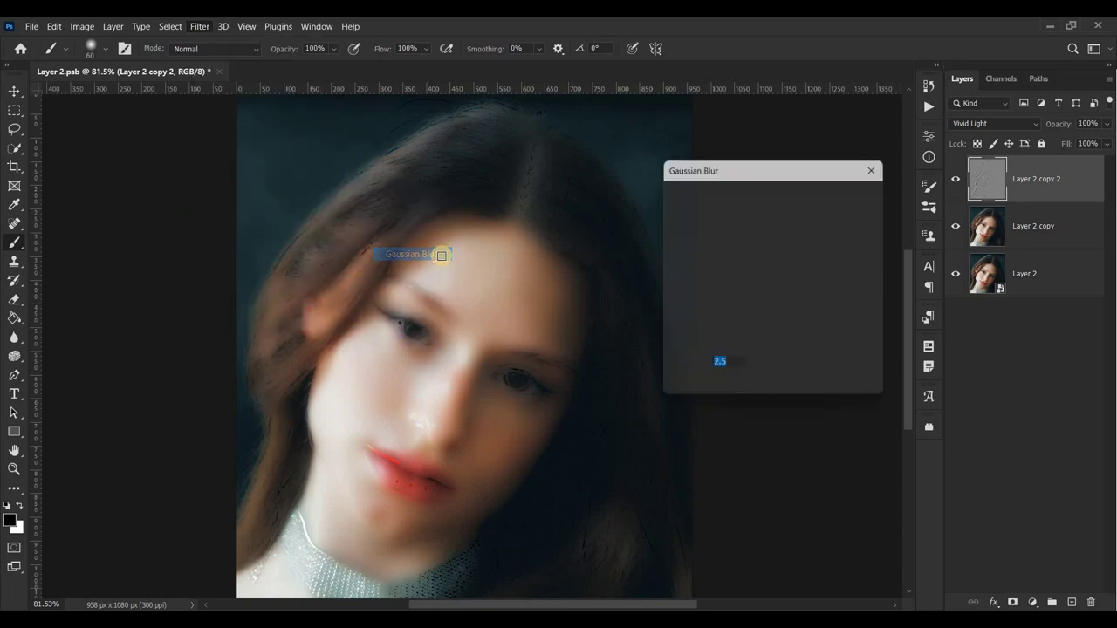
left_click(734, 369)
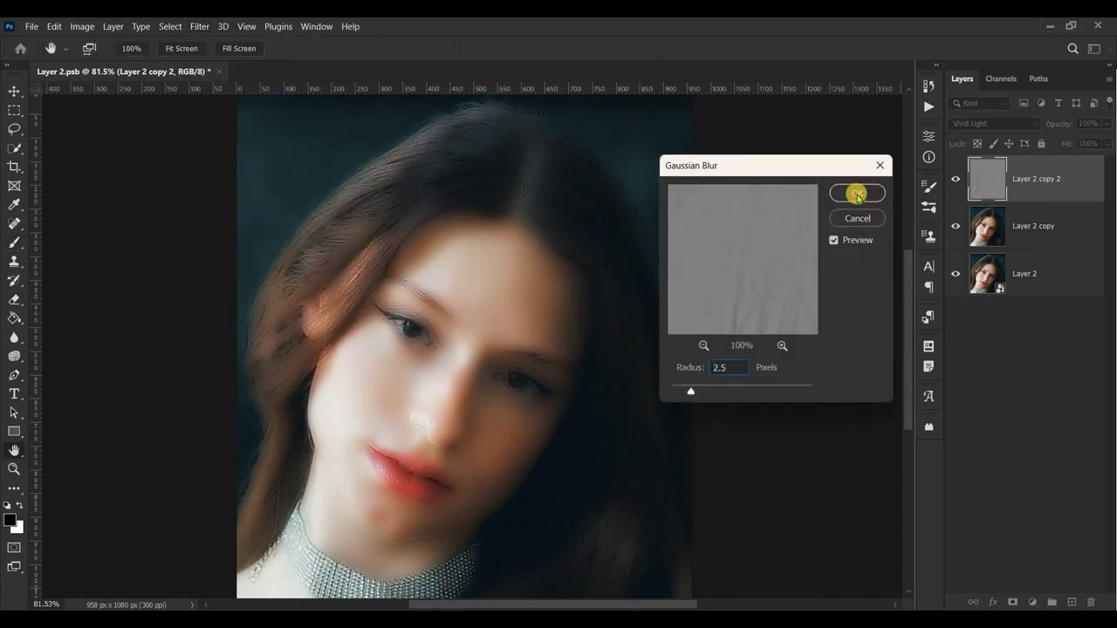
left_click(857, 194)
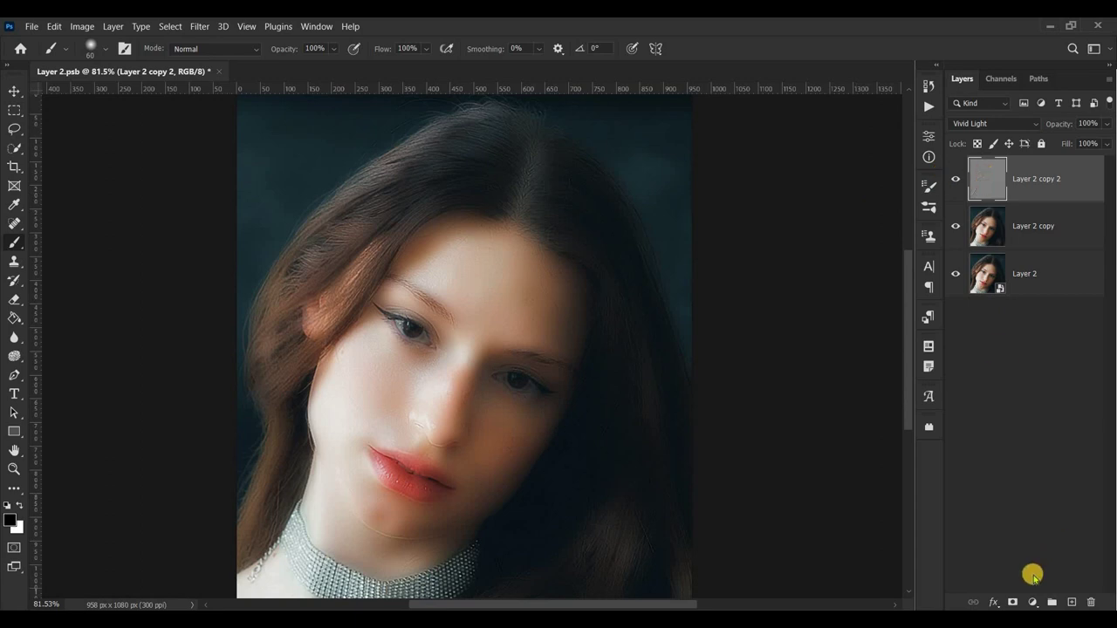
Add a black mask to Layer 2 copy 2 and paint white over the nose, cheek and forehead.
left_click(1017, 602, "alt")
key("x")
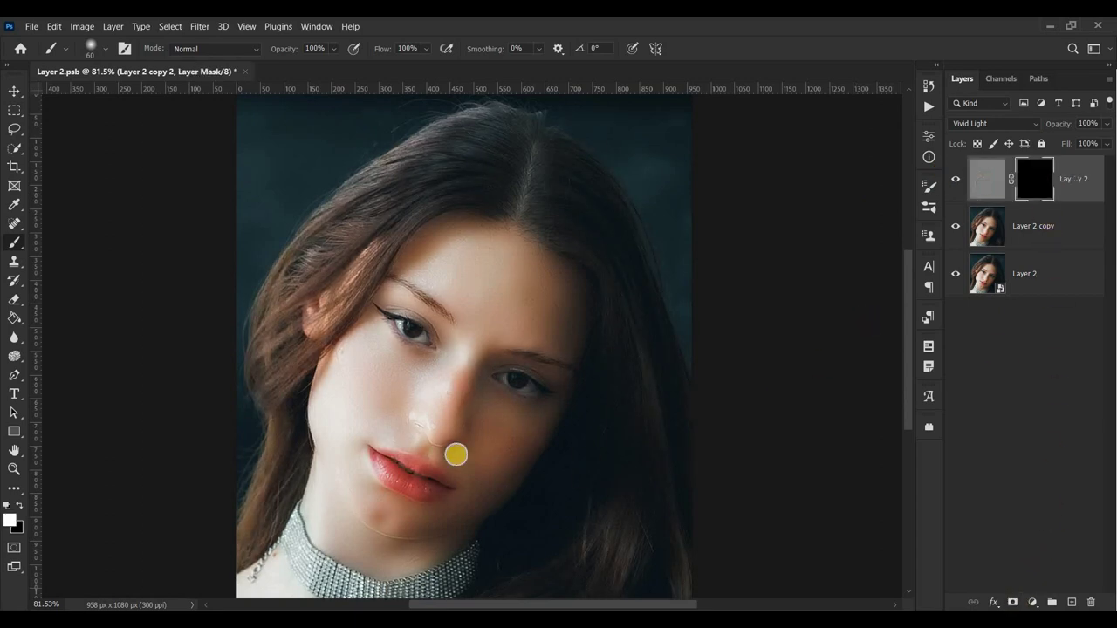
scroll(432, 445, "up", 5)
left_click_drag(464, 305, 442, 281)
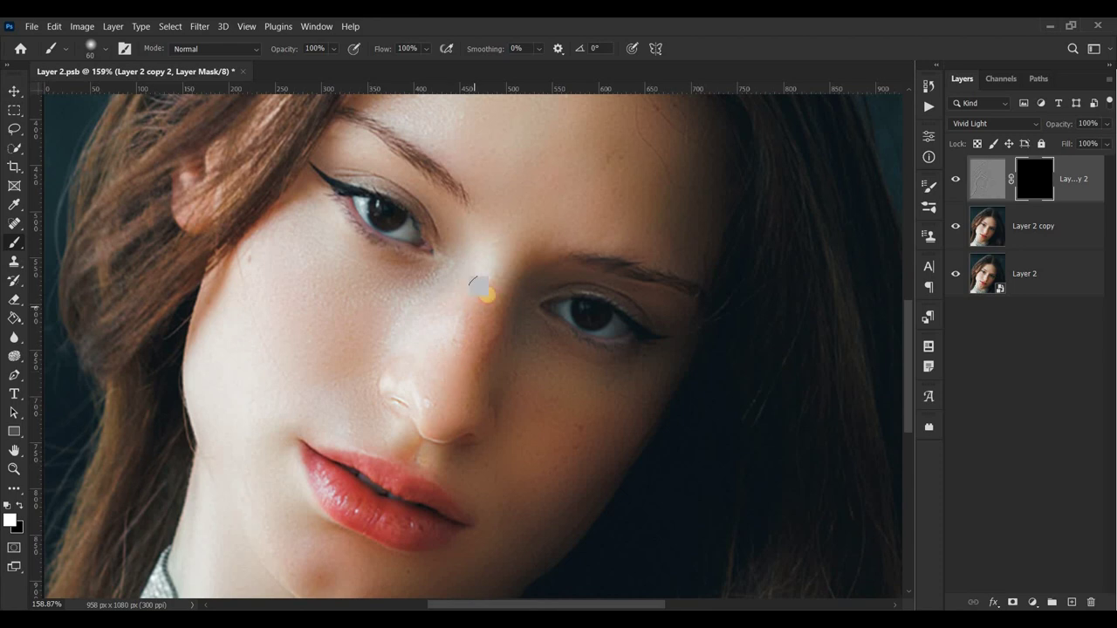
mouse_move(345, 296)
left_mouse_down()
mouse_move(229, 300)
mouse_move(371, 399)
left_mouse_up()
mouse_move(516, 464)
left_mouse_down()
mouse_move(631, 382)
mouse_move(506, 531)
mouse_move(554, 212)
mouse_move(520, 138)
left_mouse_up()
left_click_drag(910, 344, 910, 301)
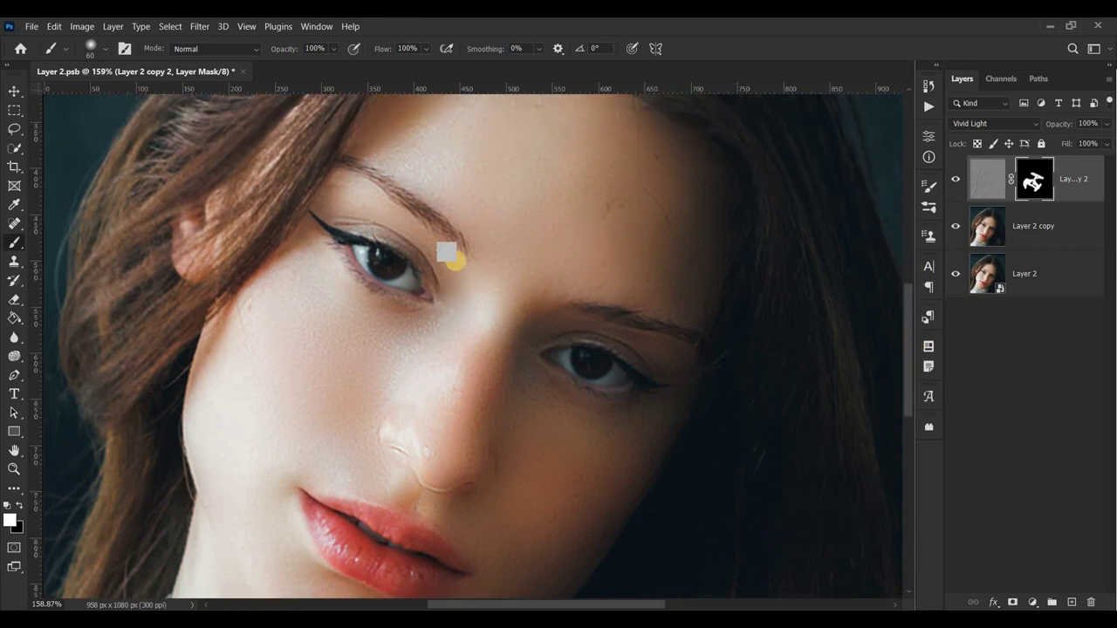
mouse_move(567, 231)
left_mouse_down()
mouse_move(690, 369)
mouse_move(584, 282)
mouse_move(503, 311)
mouse_move(687, 394)
left_mouse_up()
Refine the mask near the brow, eye corner and left cheek with a smaller brush.
key("bracketleft")
key("bracketleft")
left_click_drag(497, 404, 448, 411)
key("bracketleft")
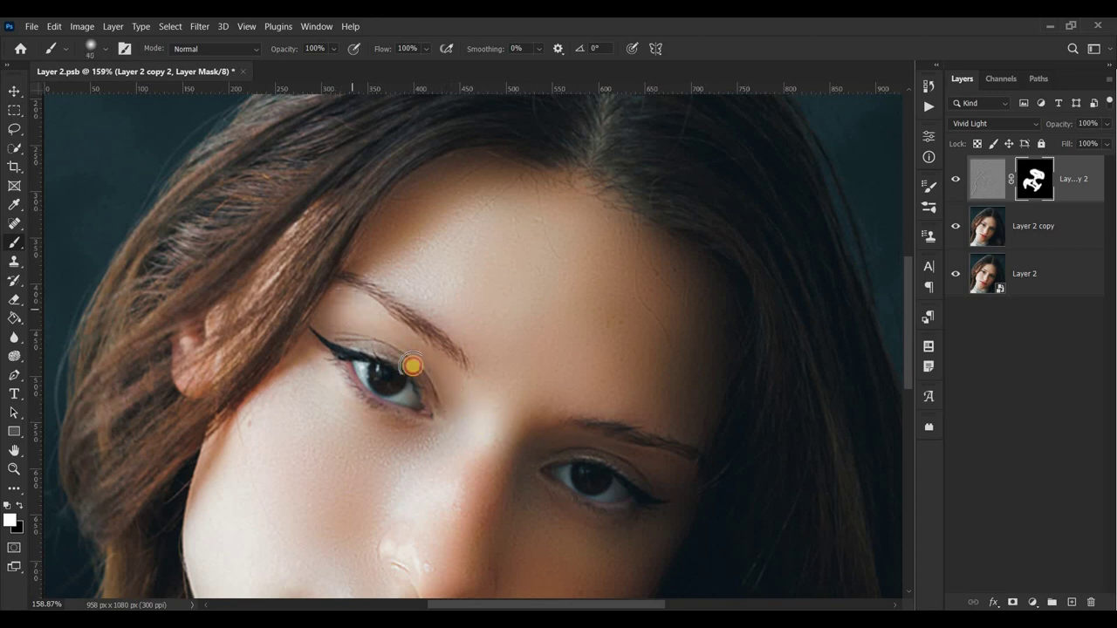
left_click(908, 431)
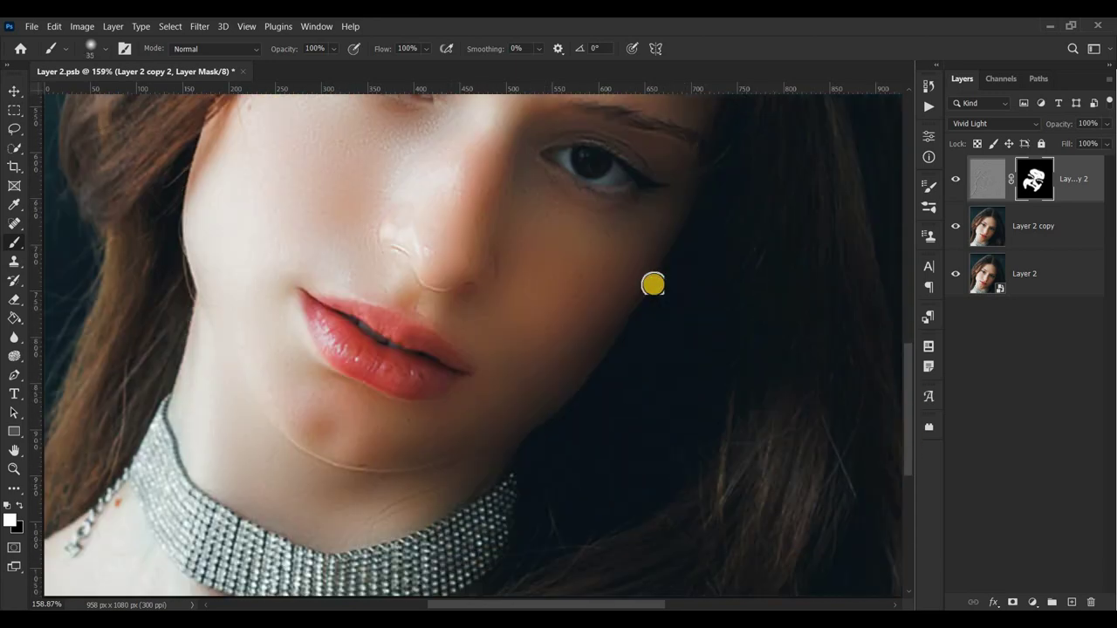
key("bracketright")
key("bracketright")
key("bracketright")
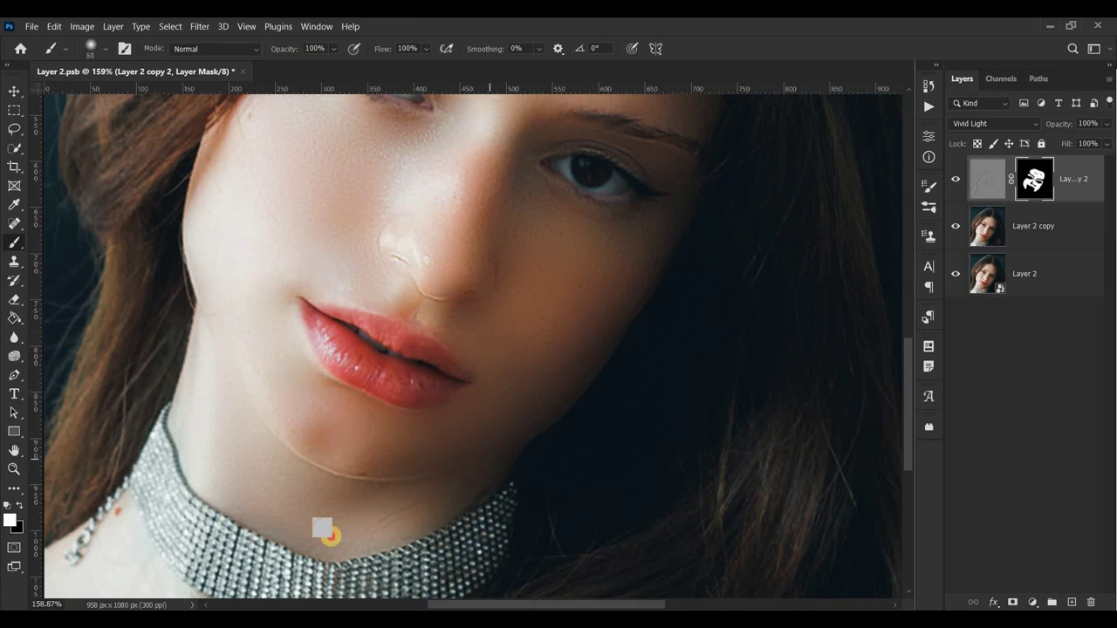
key("bracketleft")
key("bracketleft")
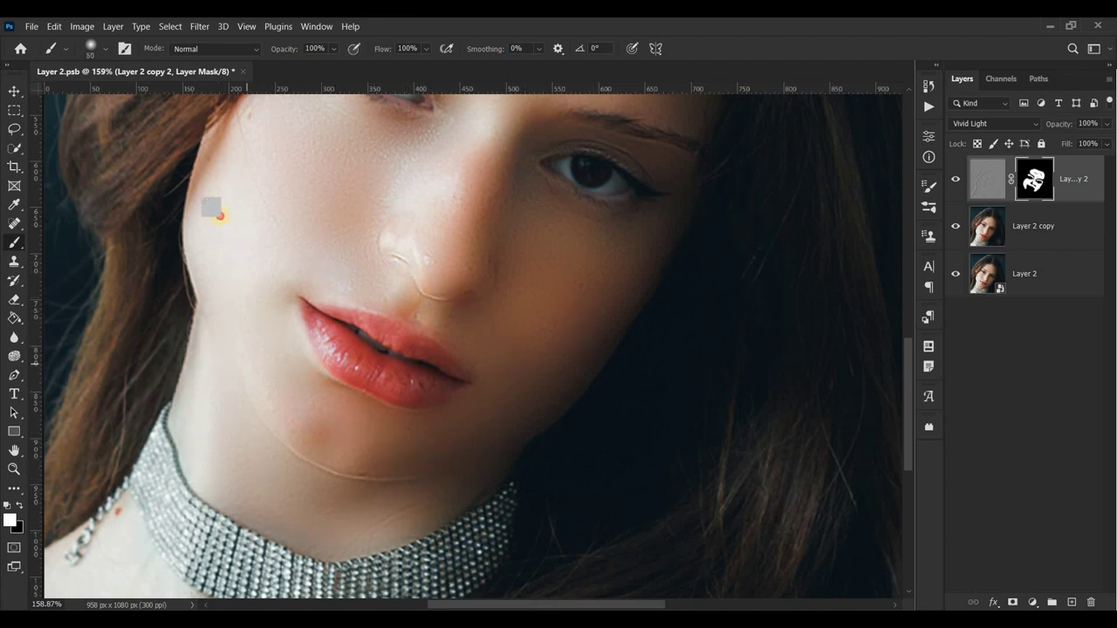
left_click_drag(299, 185, 285, 163)
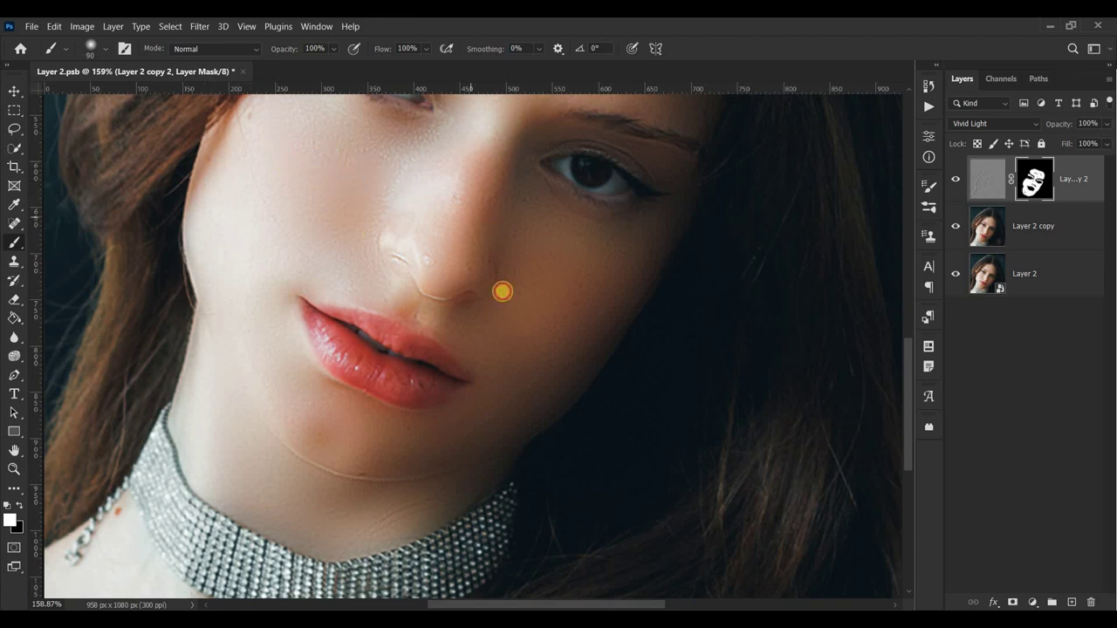
left_click_drag(910, 428, 915, 371)
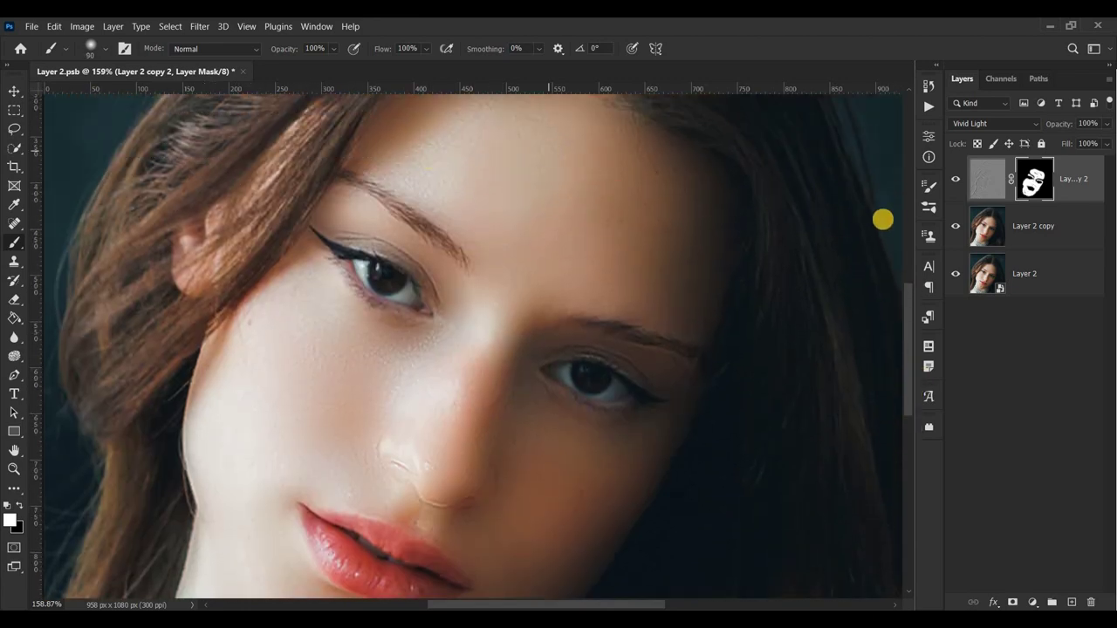
Merge Layer 2 copy 2 with Layer 2 copy into one smoothing layer.
left_click(976, 181)
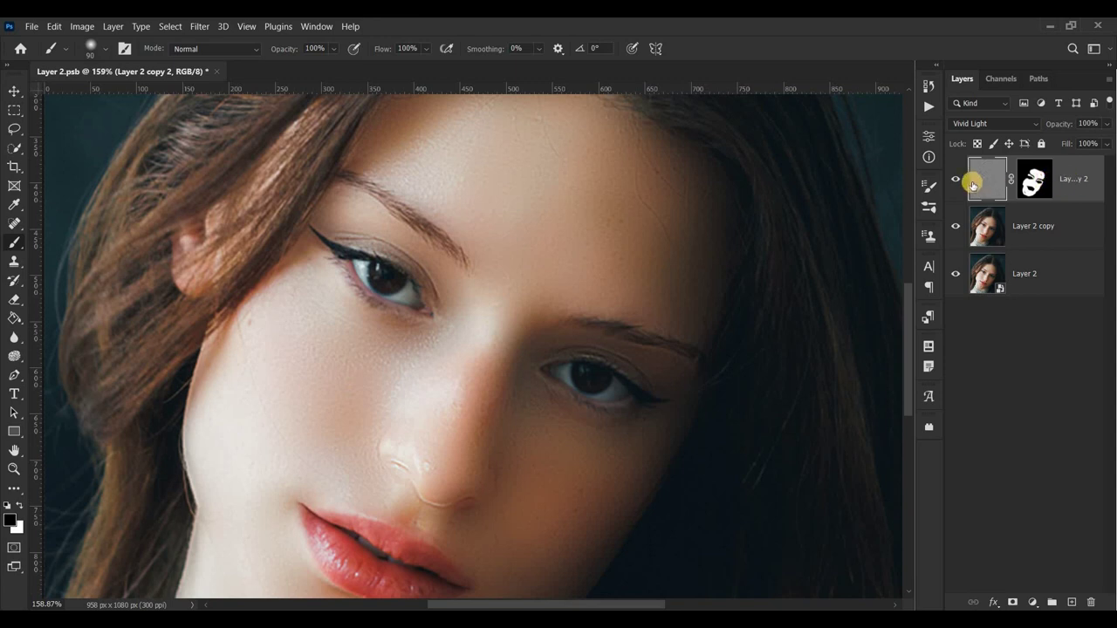
key("ctrl+backslash")
left_click(954, 182)
left_click(1067, 225, "shift")
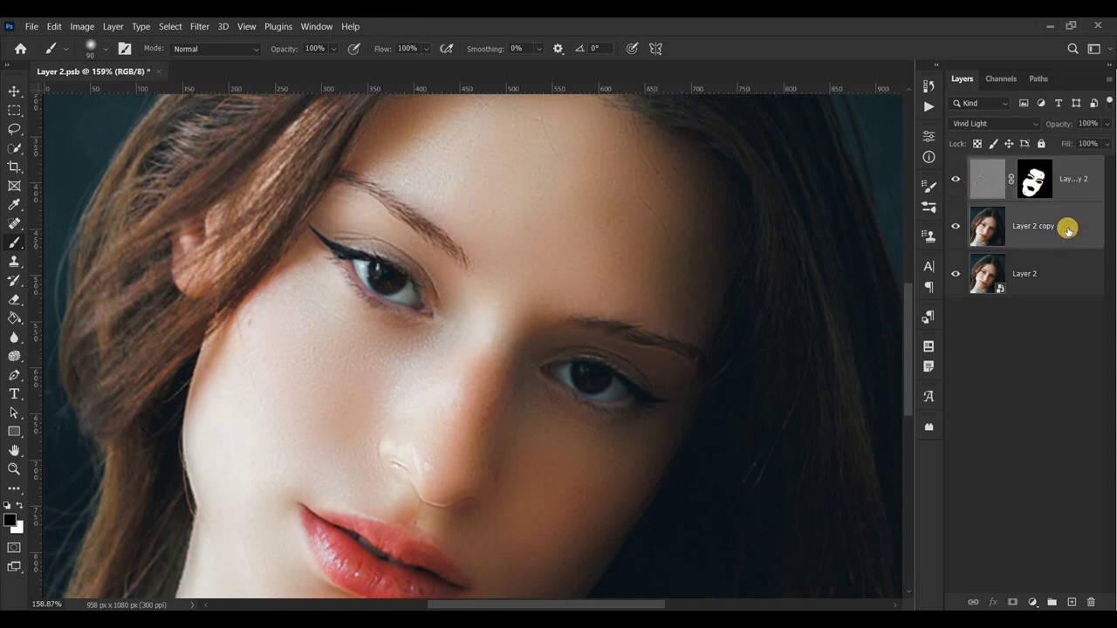
key("ctrl+e")
scroll(676, 277, "down", 2)
scroll(676, 278, "down", 1)
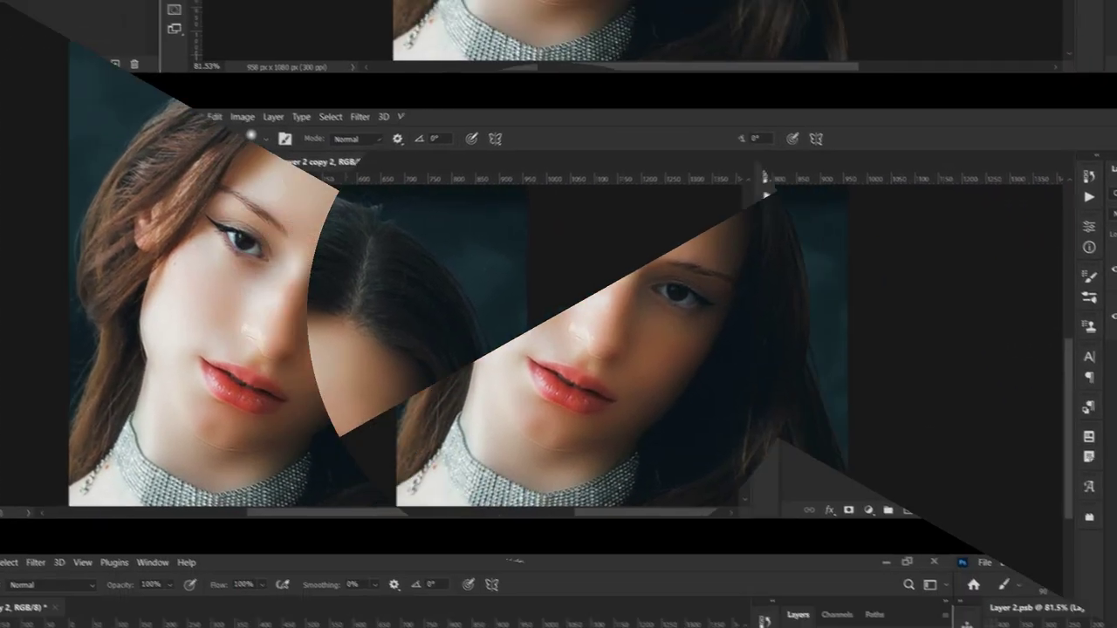